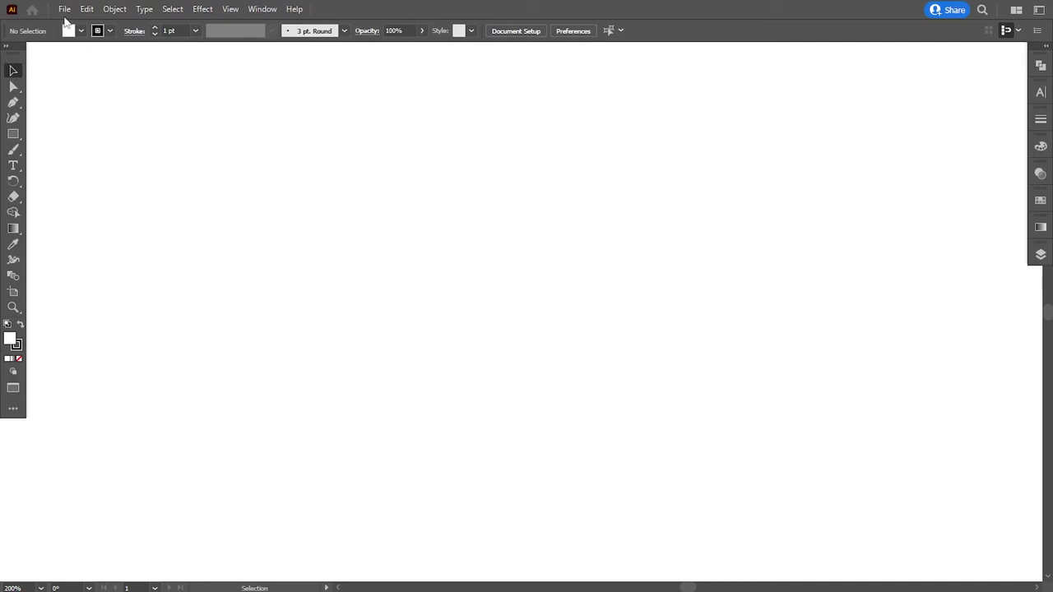
Create an A4 portrait document named 'Business flyer design' in inches with 0.125 in bleed
click(65, 12)
click(90, 30)
click(735, 157)
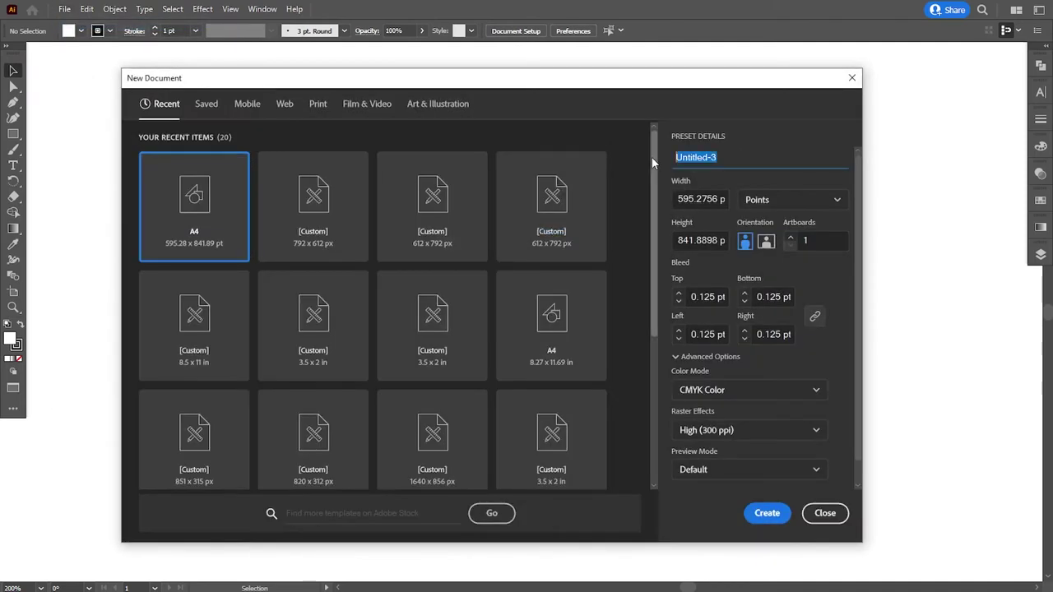
text(Business flyer design)
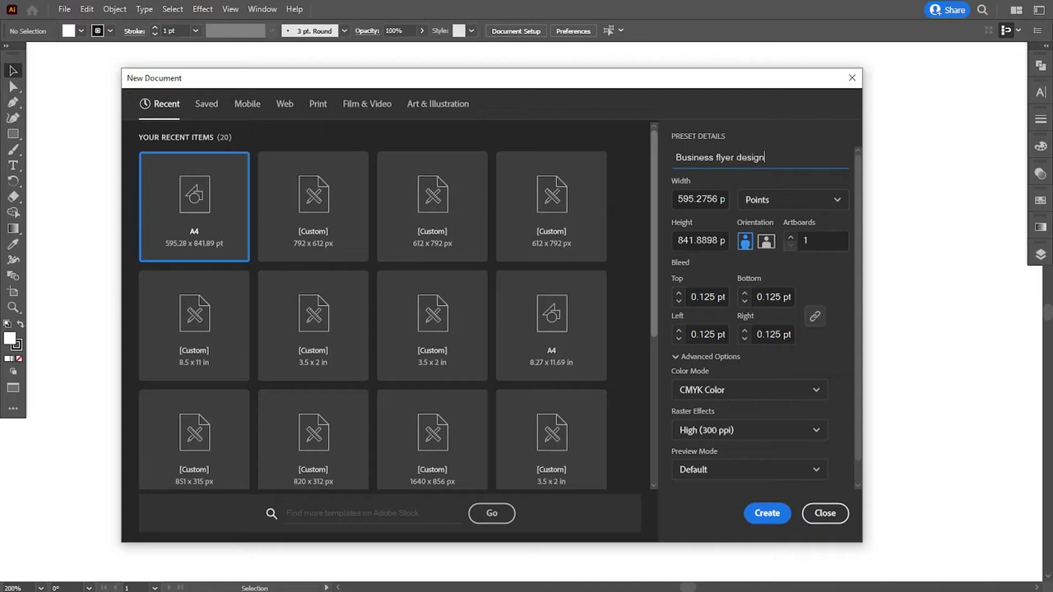
click(790, 200)
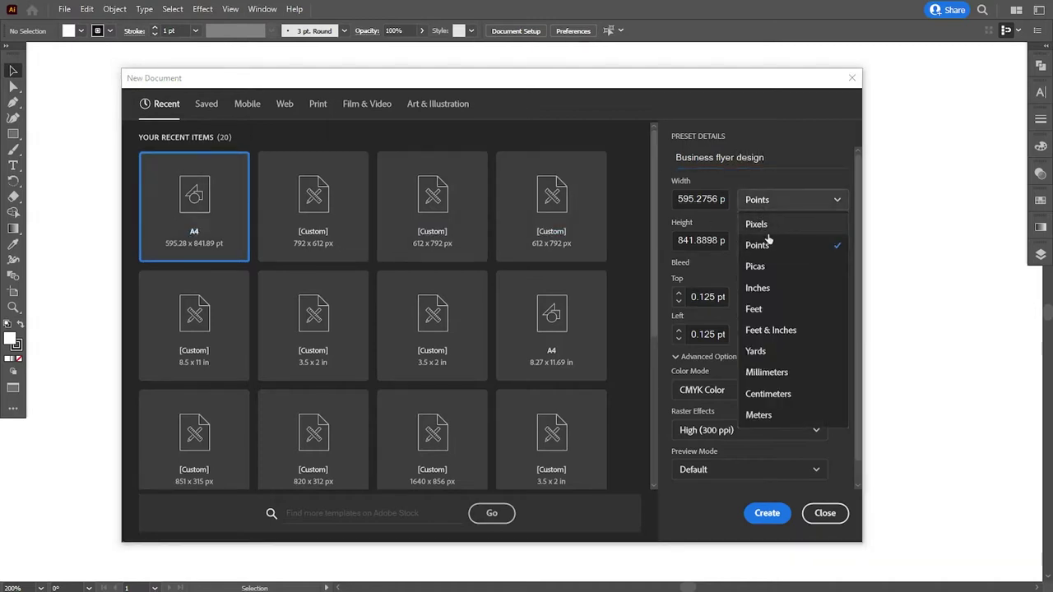
click(769, 287)
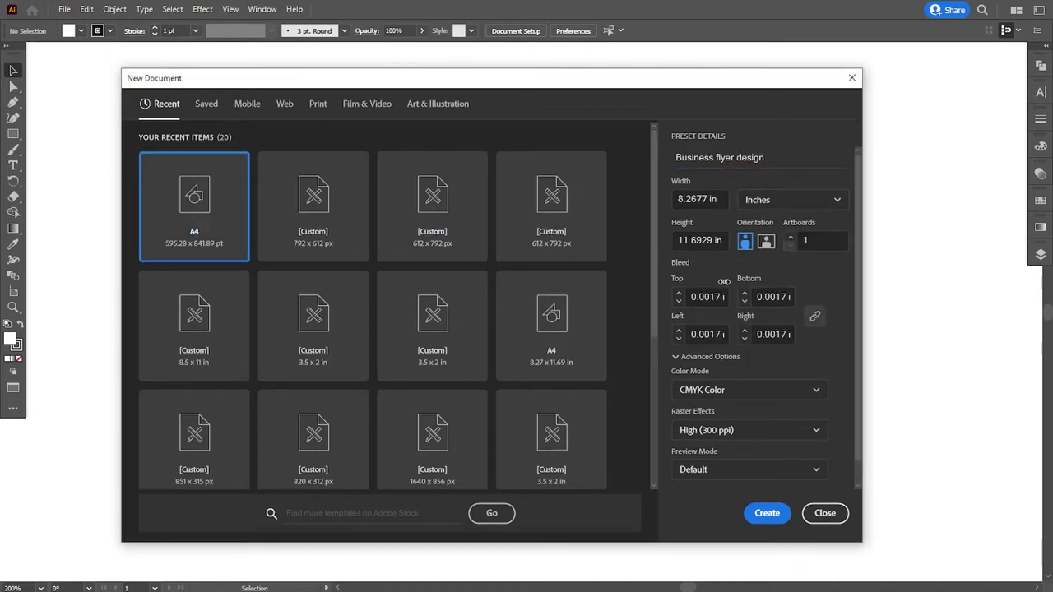
text(0)
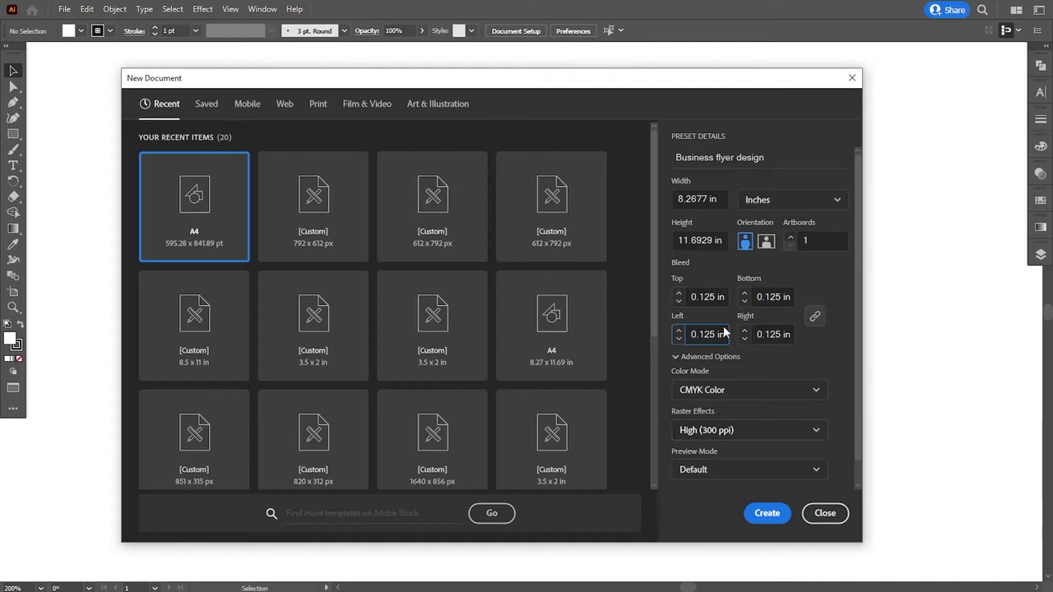
click(767, 514)
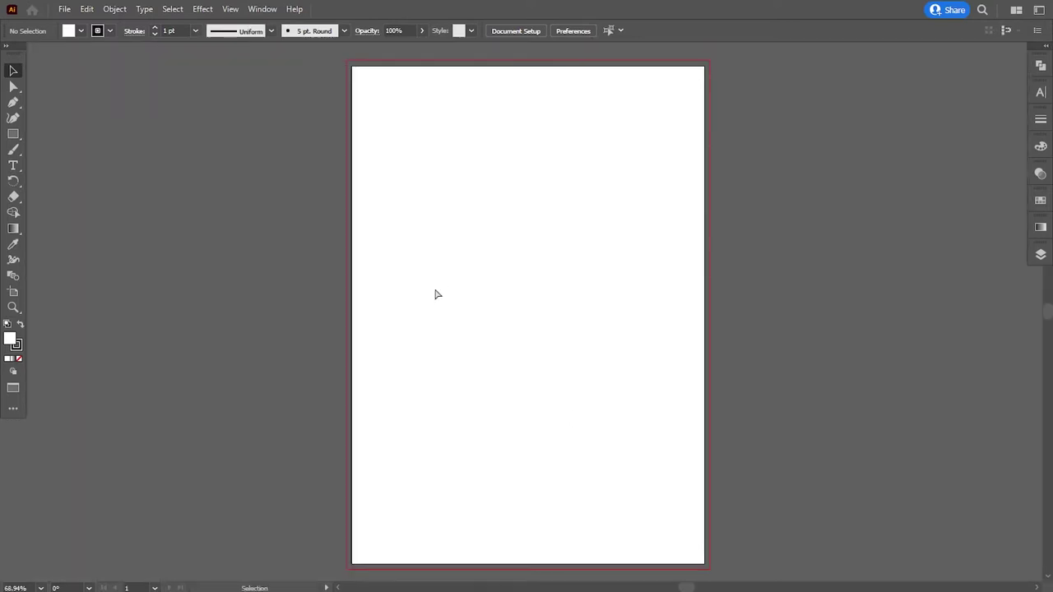
Paste the reference flyer and move it onto the pasteboard left of the artboard
key(ctrl+v)
drag(480, 180, 208, 180)
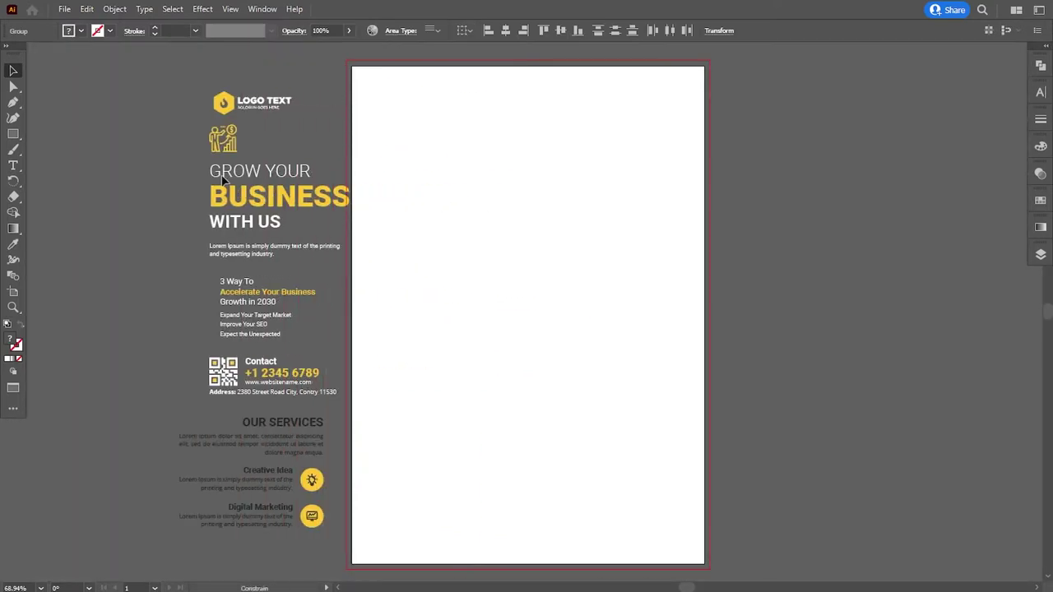
click(689, 305)
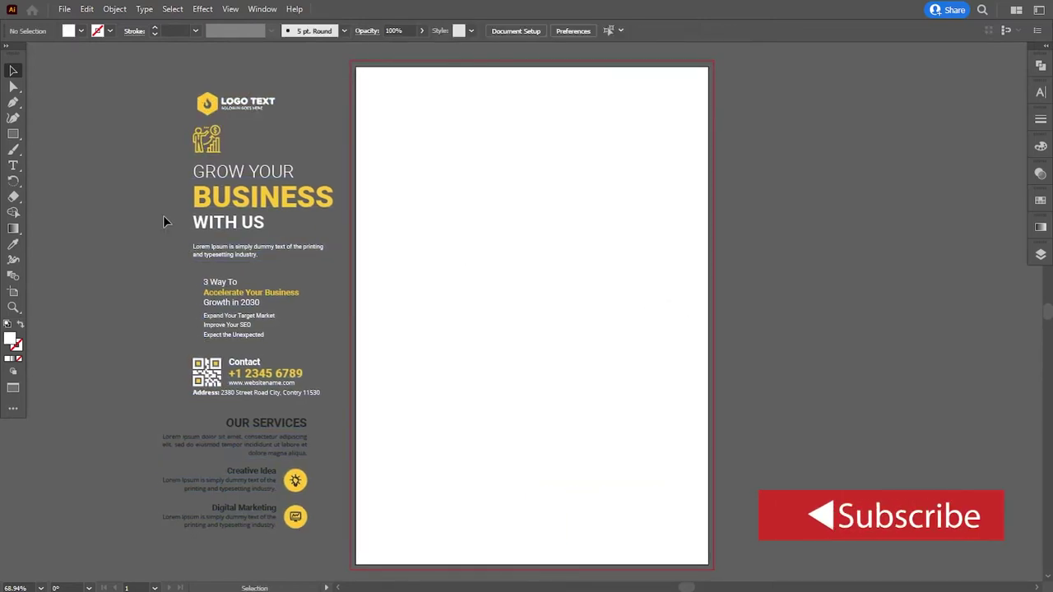
Cover the artboard with a rectangle filled with the reference's dark charcoal colour
click(13, 134)
drag(349, 59, 717, 570)
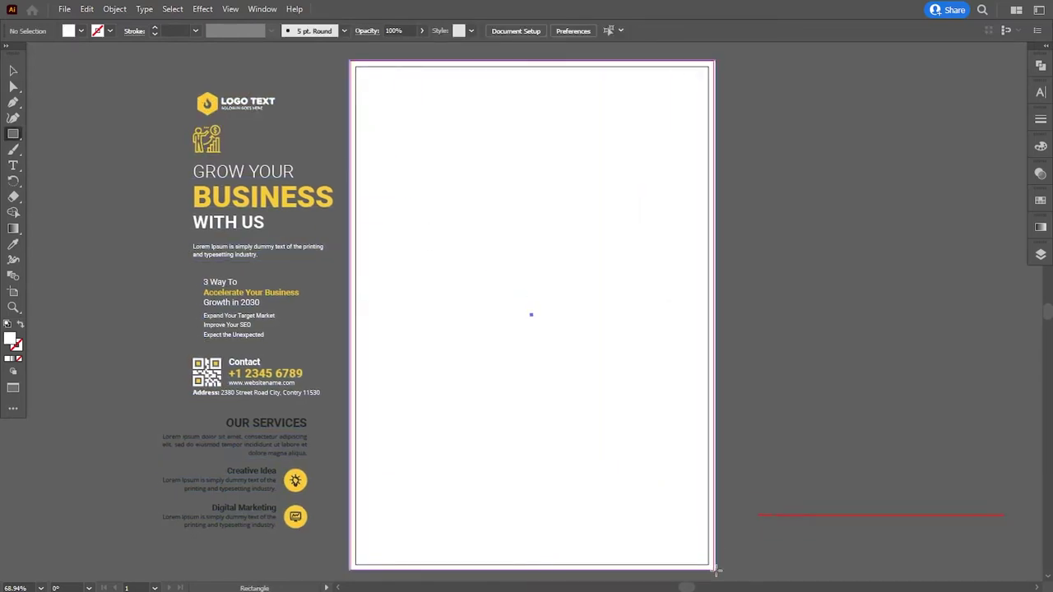
click(13, 244)
scroll(314, 365, down, 1)
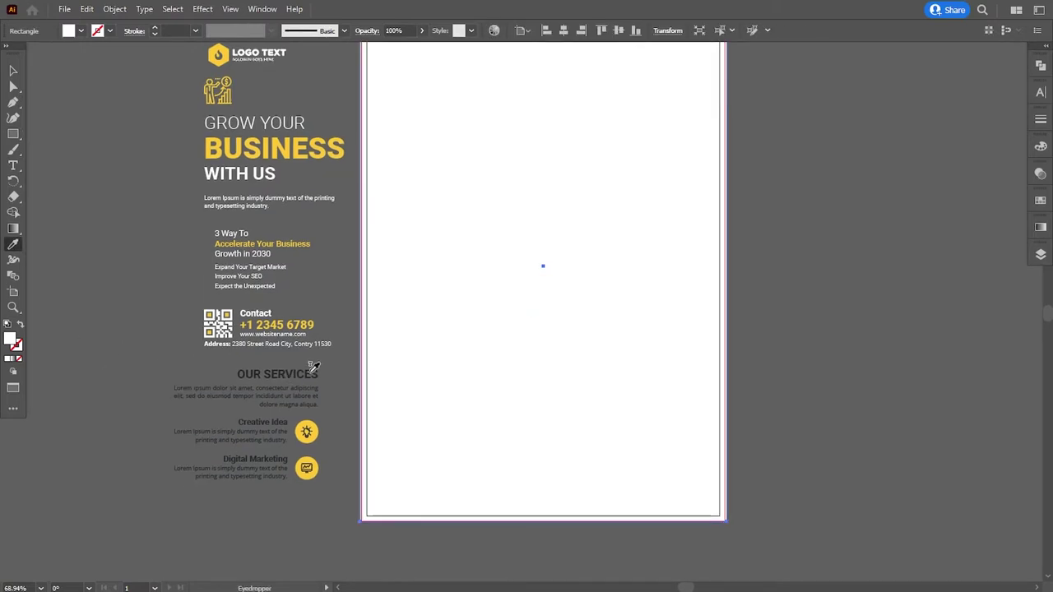
click(291, 371)
click(13, 71)
click(165, 207)
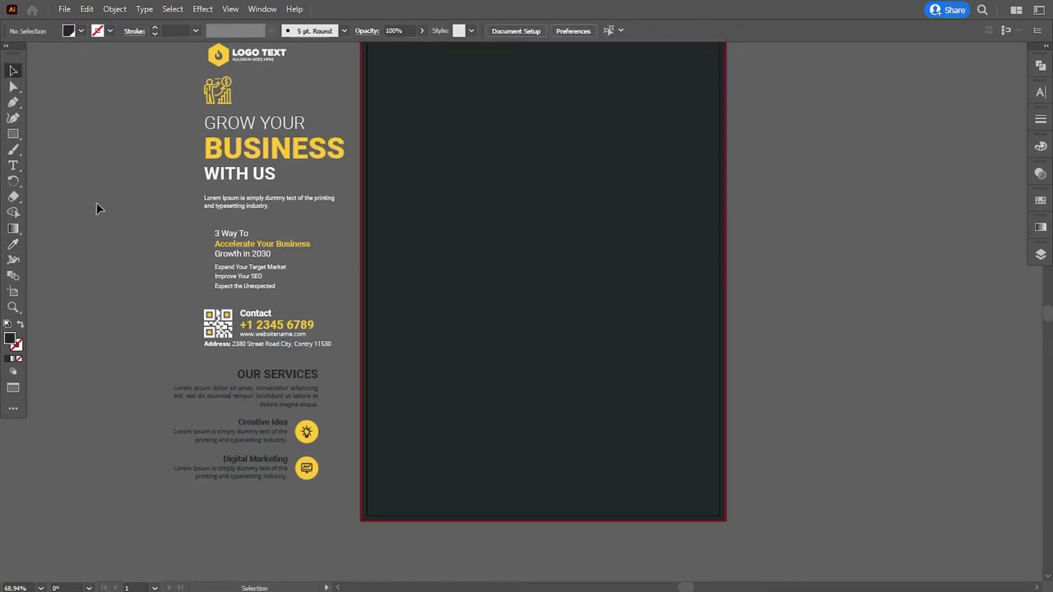
scroll(313, 164, up, 1)
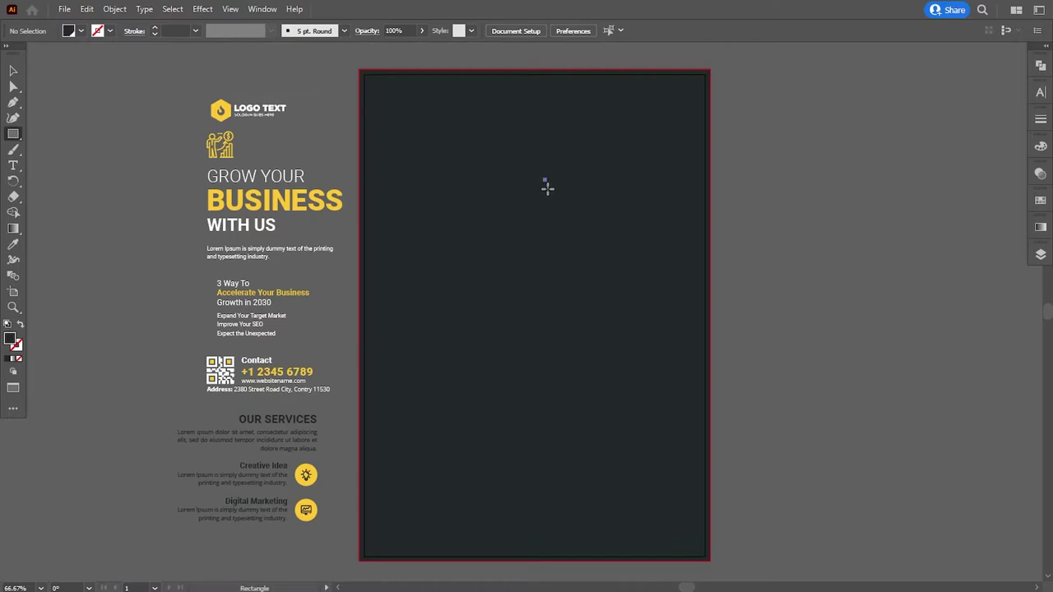
Draw a tilted square over the top edge, fill it with the logo yellow, enlarge to about 5.7 in
drag(543, 178, 738, 372)
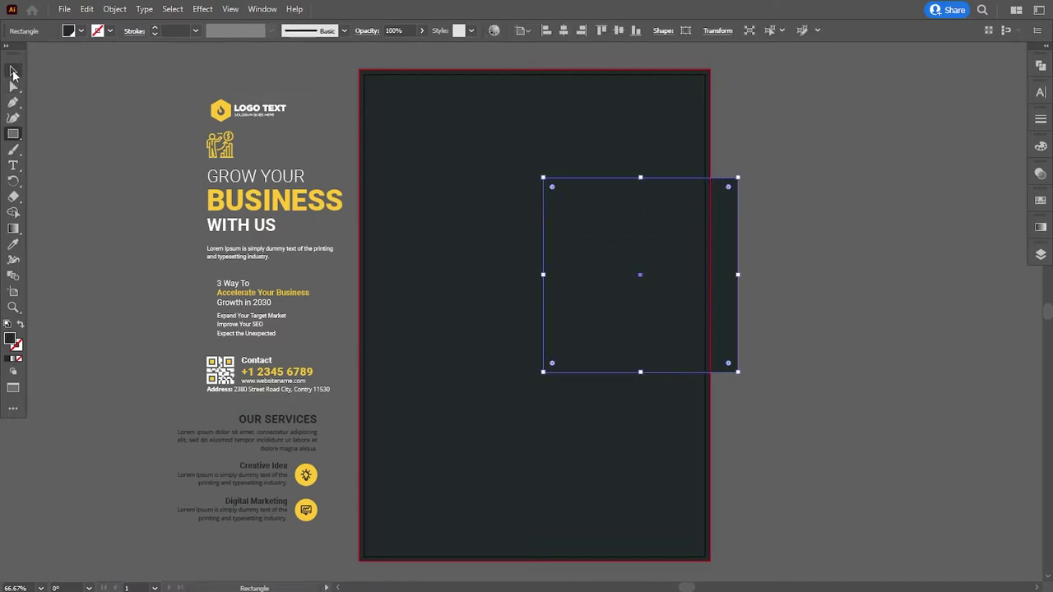
drag(747, 382, 764, 290)
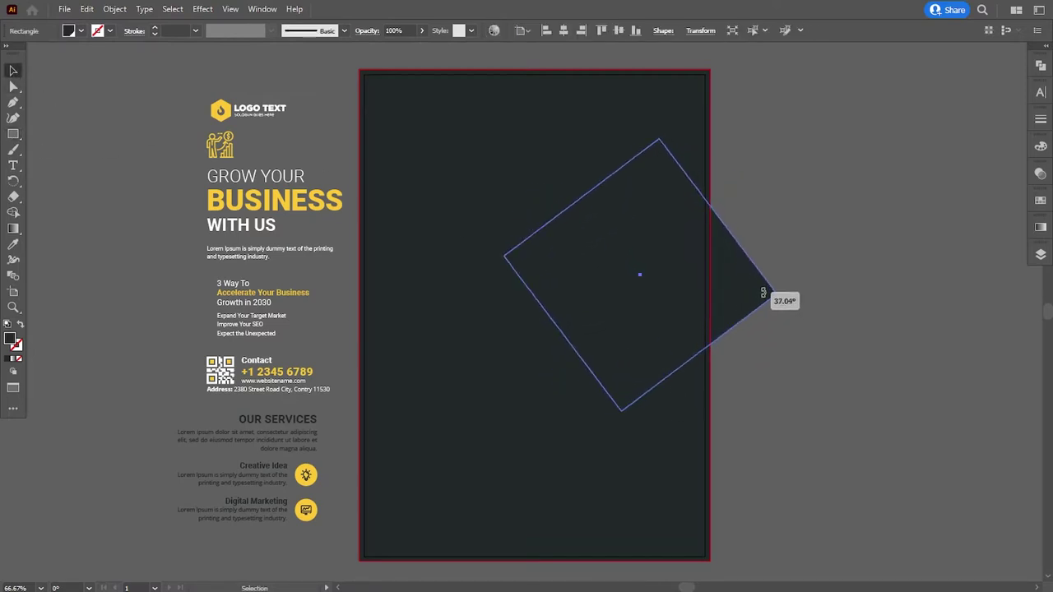
drag(651, 301, 673, 182)
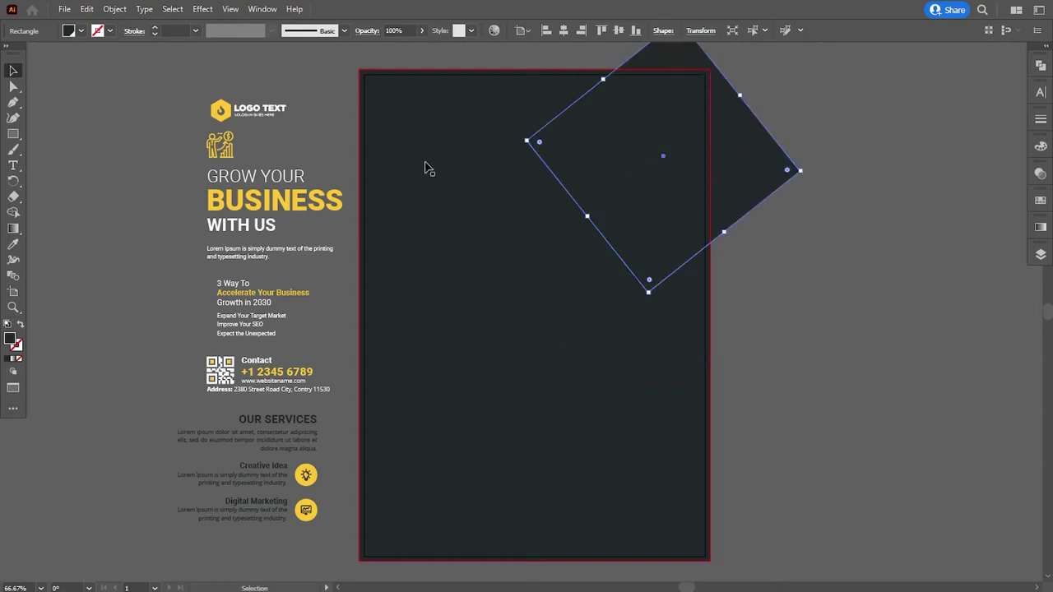
click(13, 245)
click(231, 103)
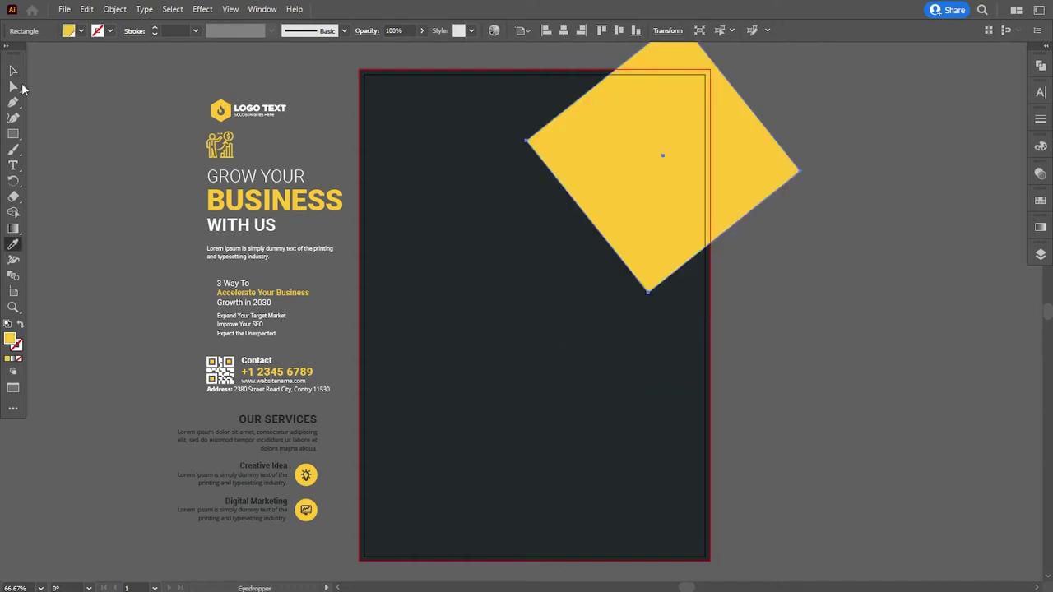
click(13, 70)
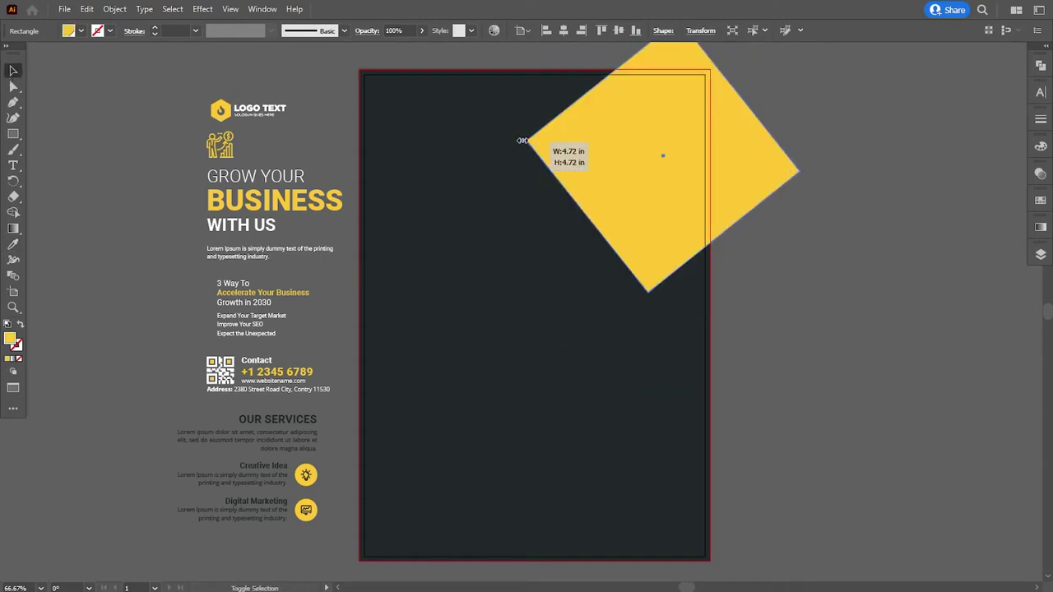
drag(521, 140, 467, 132)
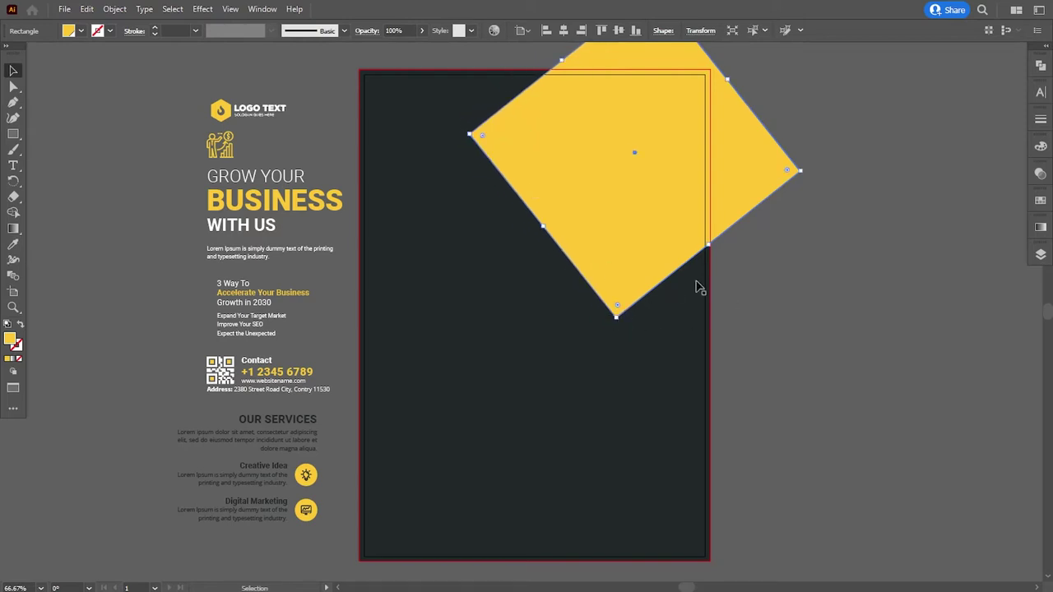
Strongly round the yellow square's corners, rotate it further, and scale it up to about 6.38 in
key(a)
mouse_move(625, 299)
mouse_down()
mouse_move(647, 247)
mouse_move(636, 268)
mouse_move(708, 205)
mouse_up()
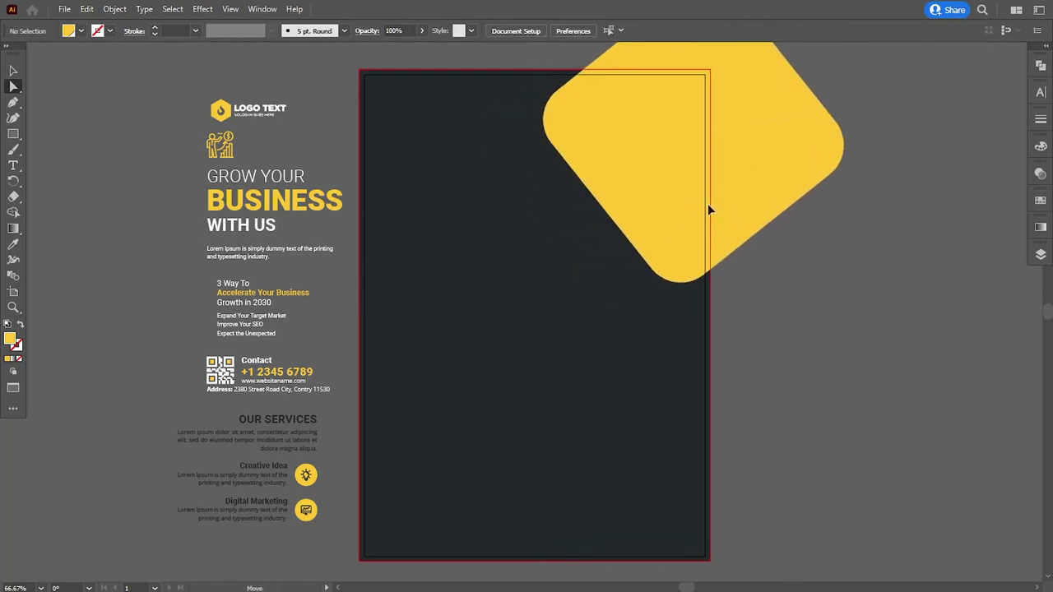
click(13, 70)
drag(865, 151, 864, 115)
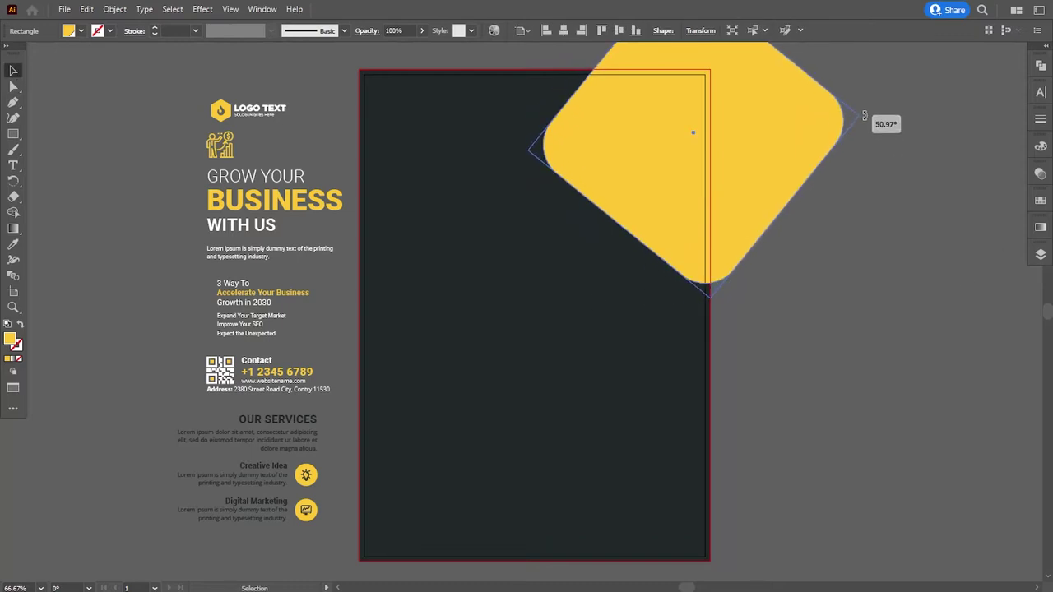
drag(768, 177, 758, 182)
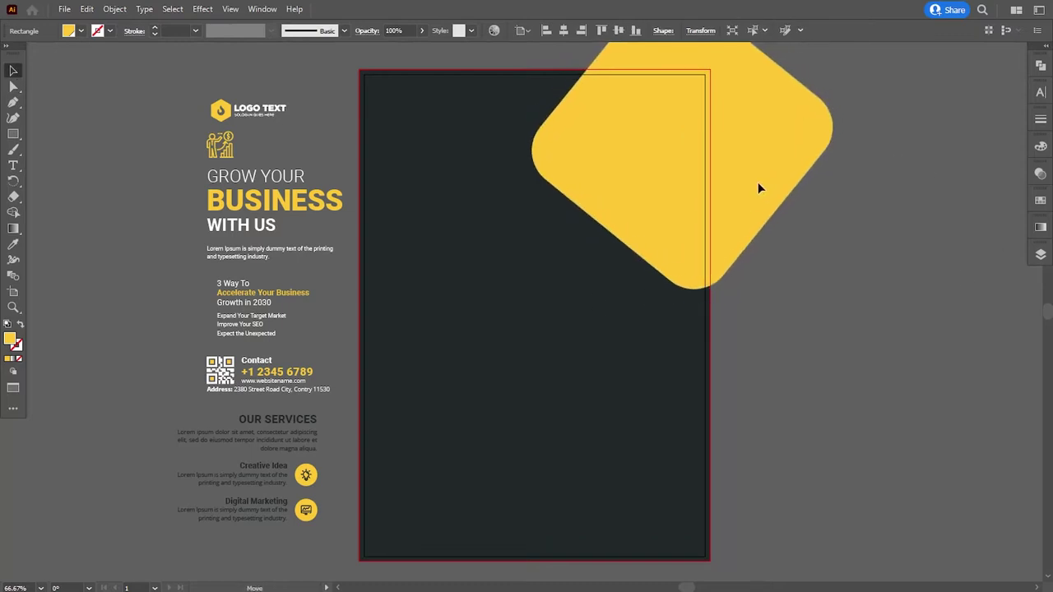
drag(700, 304, 475, 208)
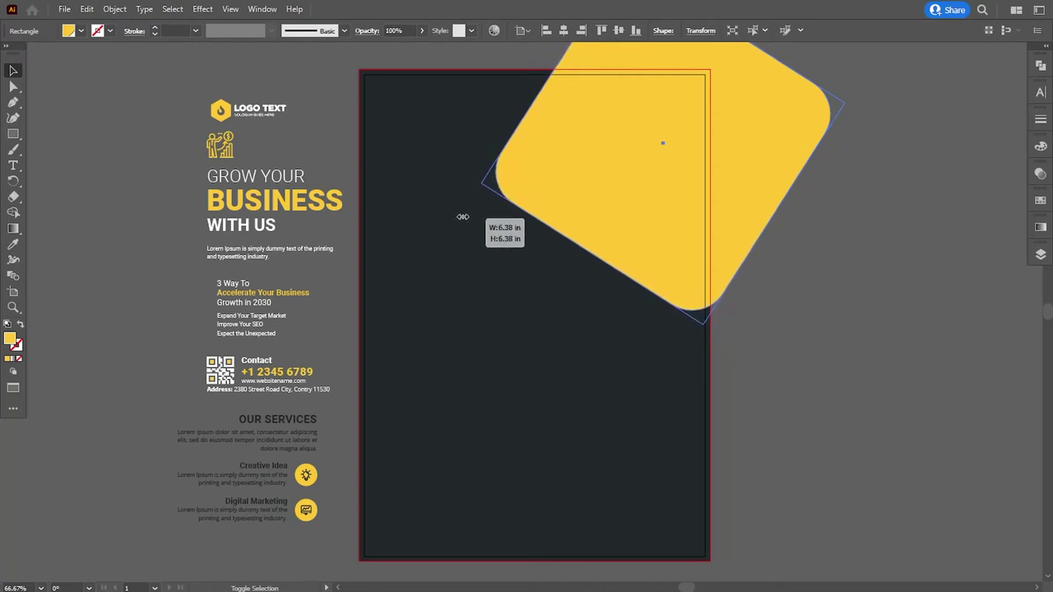
mouse_move(475, 208)
mouse_down()
mouse_move(473, 229)
mouse_move(477, 184)
mouse_up()
Duplicate the yellow square as a white copy, shrink it to about 5.8 in, and position it
click(769, 315)
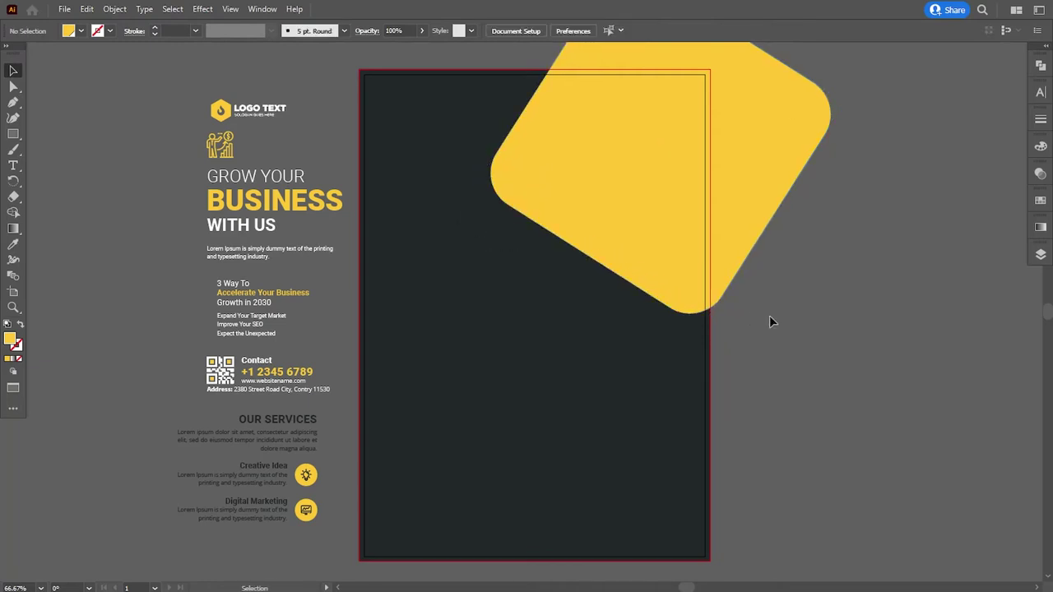
scroll(752, 325, up, 2)
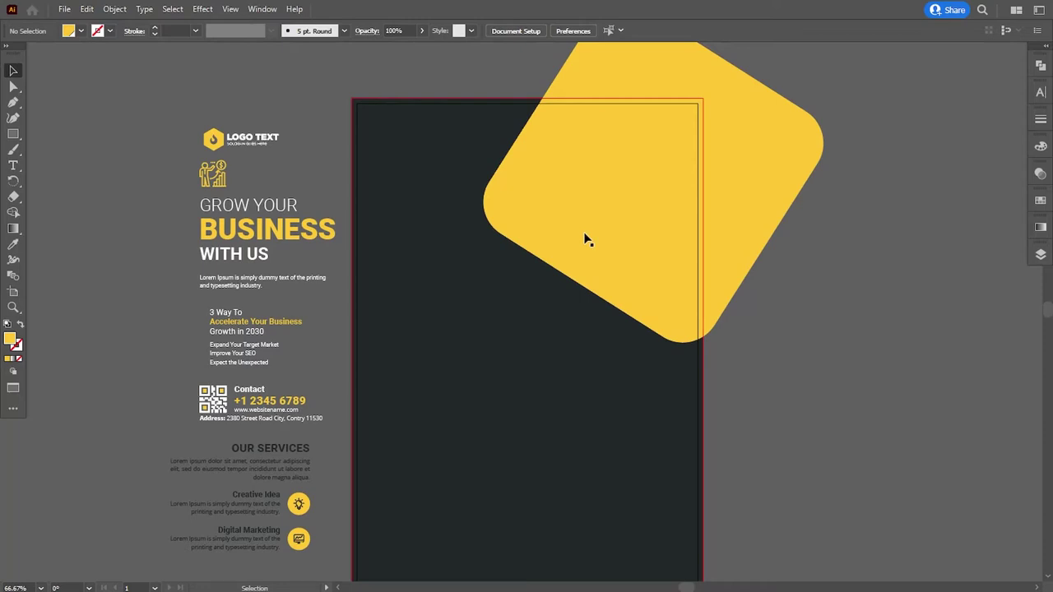
drag(586, 239, 546, 315)
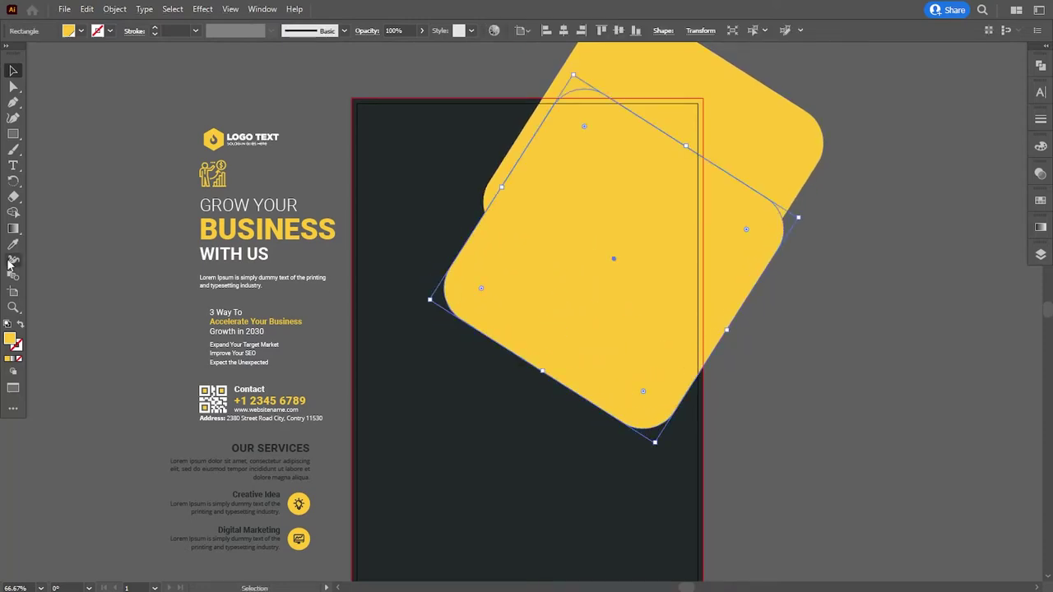
double_click(10, 338)
click(618, 265)
click(907, 268)
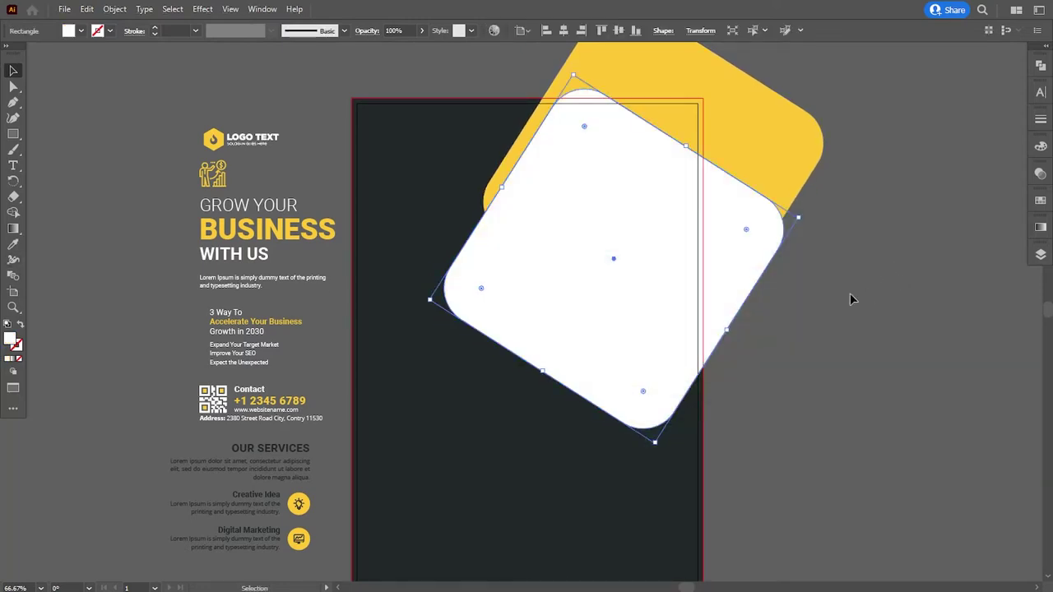
mouse_move(656, 444)
mouse_down()
mouse_move(656, 385)
mouse_move(661, 411)
mouse_up()
drag(585, 305, 567, 301)
Enlarge the yellow square to about 6.8 in and the white square to cover most of it
click(506, 177)
drag(470, 216, 444, 218)
drag(683, 373, 688, 395)
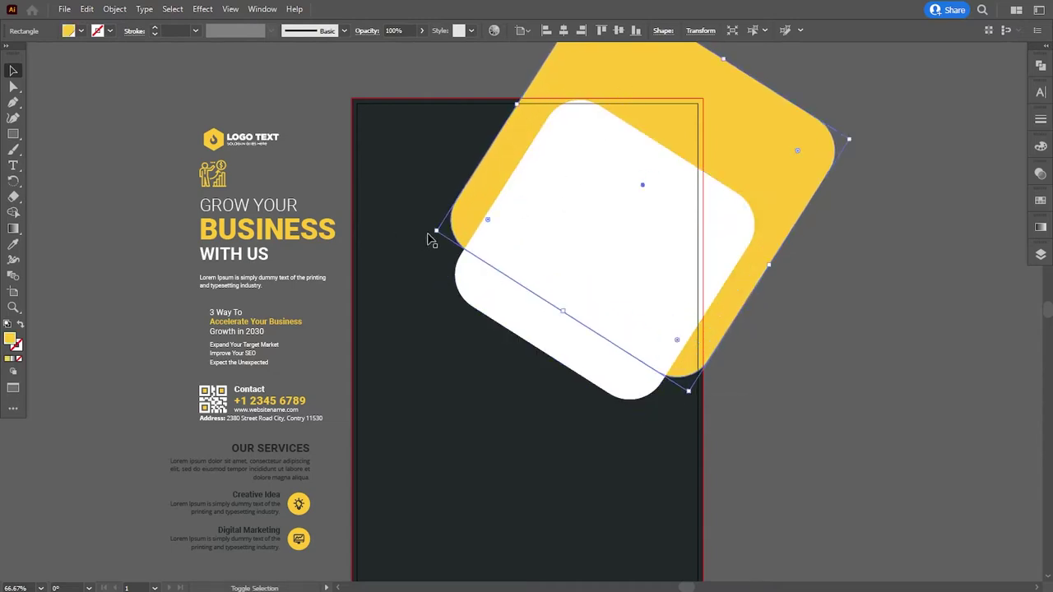
drag(430, 235, 428, 233)
click(651, 176)
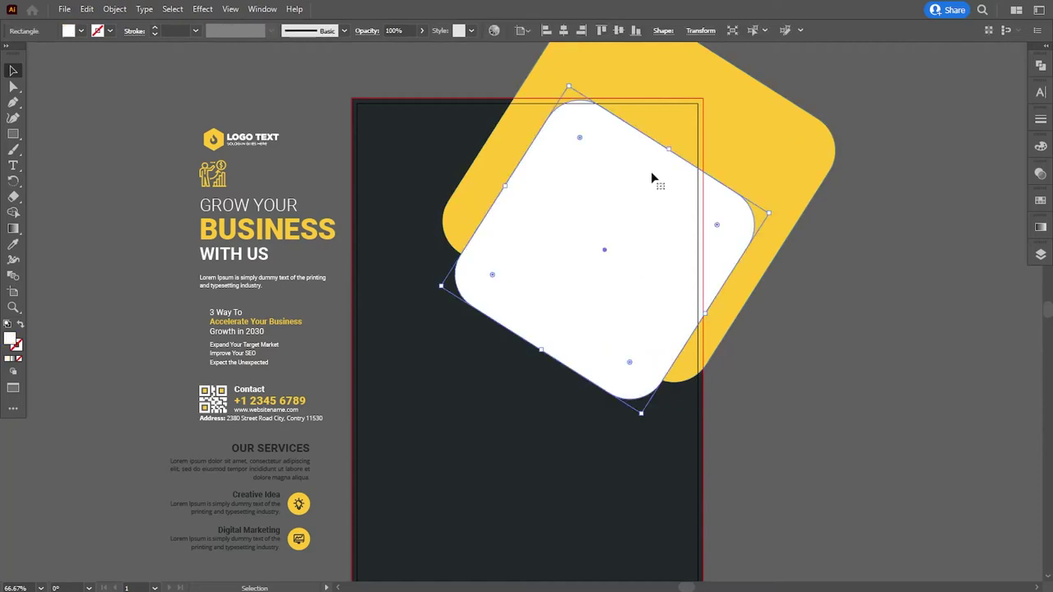
drag(671, 158, 717, 85)
click(768, 354)
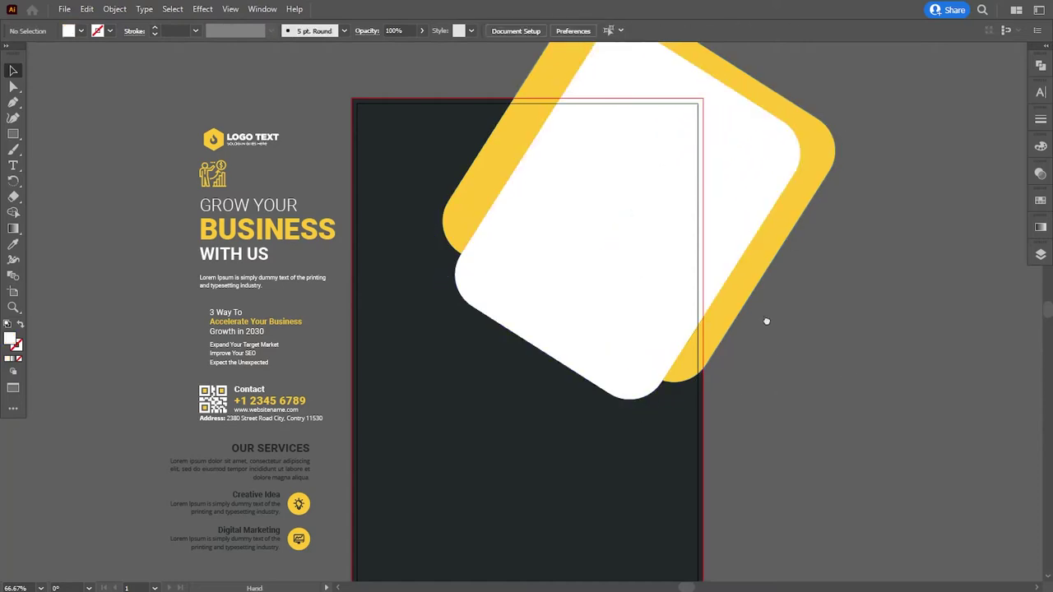
Place another copy toward the lower right and make its fill white
scroll(753, 296, down, 2)
mouse_move(696, 292)
mouse_down()
mouse_move(726, 571)
mouse_move(750, 499)
mouse_move(765, 490)
mouse_up()
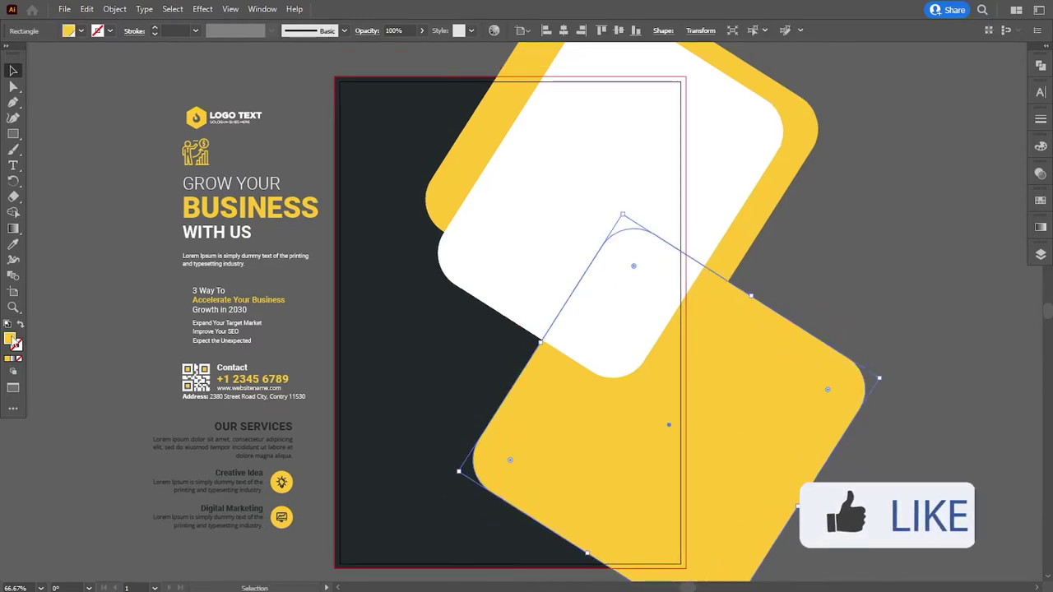
click(908, 268)
click(875, 237)
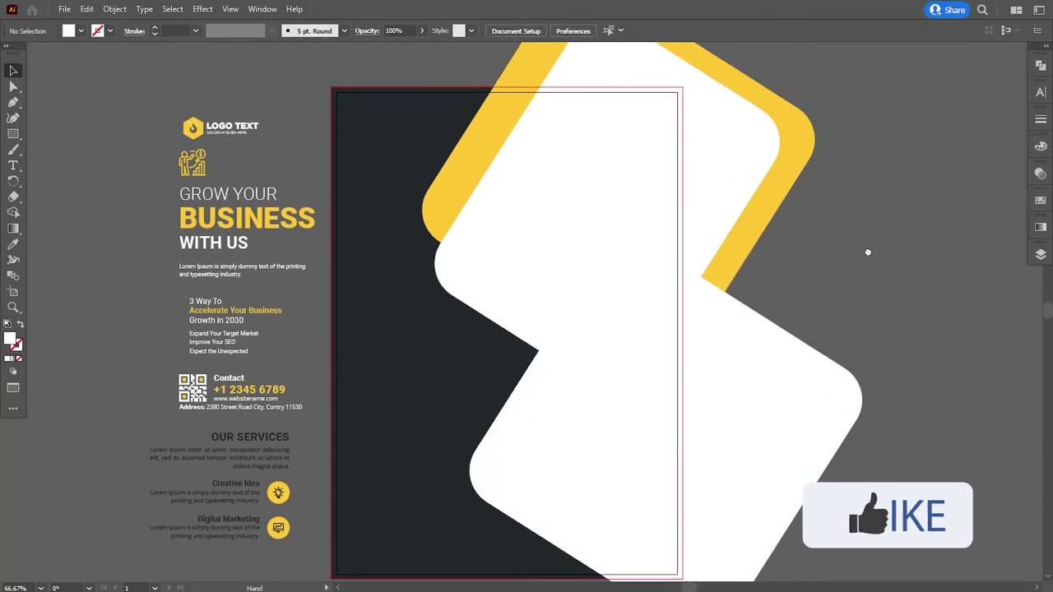
Place the confident-modern-woman-with-tablet office photo over the upper rounded shape
click(64, 9)
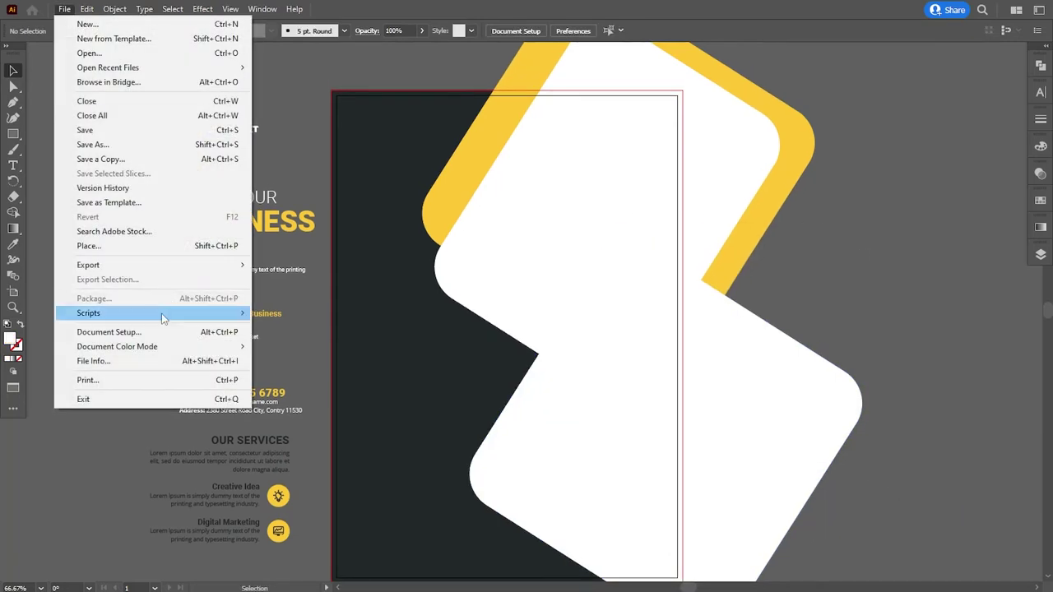
click(124, 242)
click(452, 221)
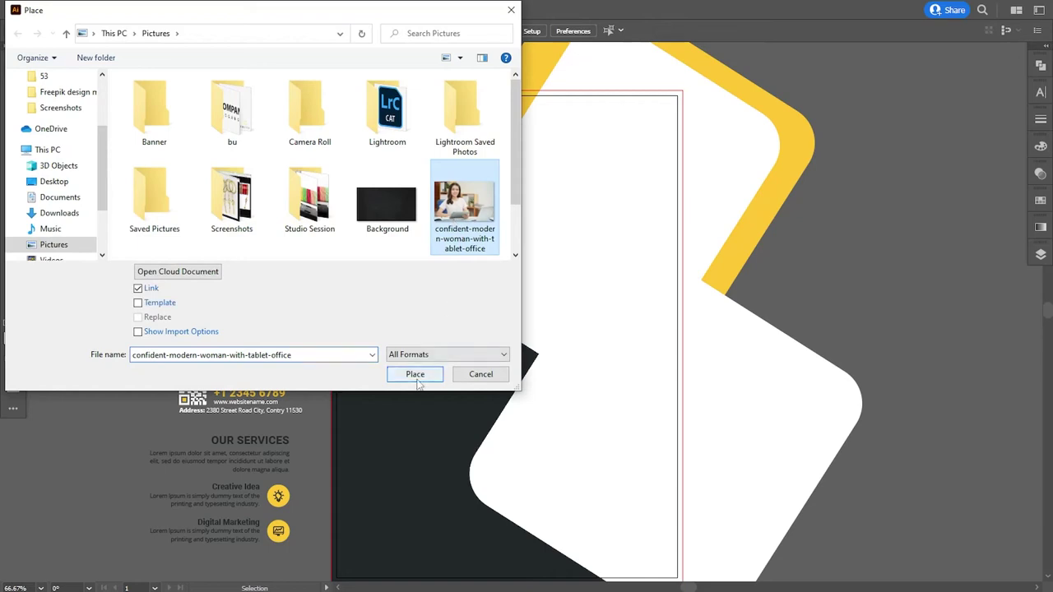
click(415, 374)
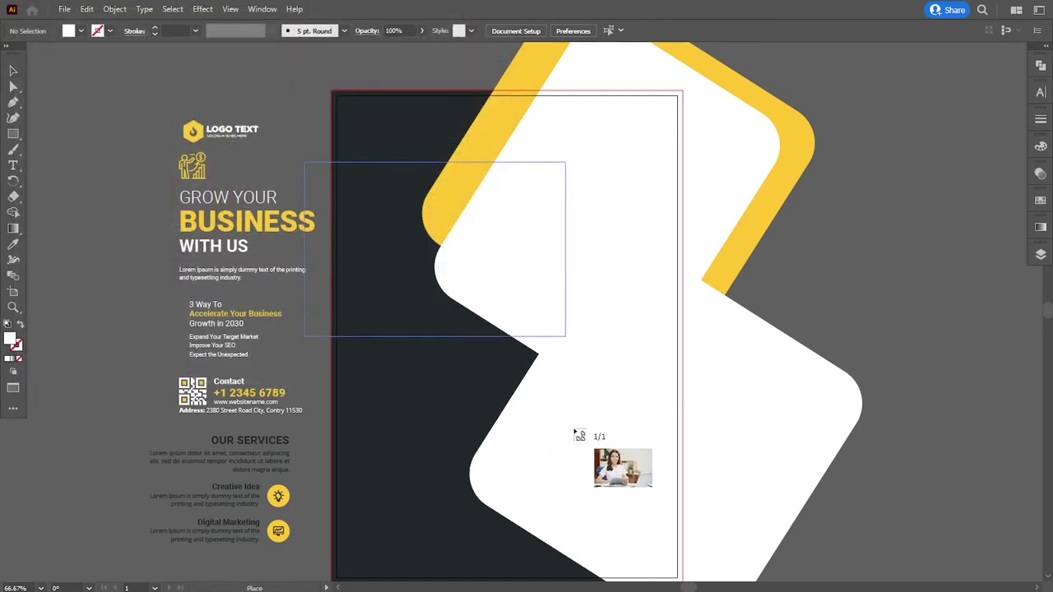
click(303, 159)
drag(482, 281, 630, 238)
Bring the white rounded shape in front, enlarge the photo, and clip the photo inside the shape
right_click(622, 112)
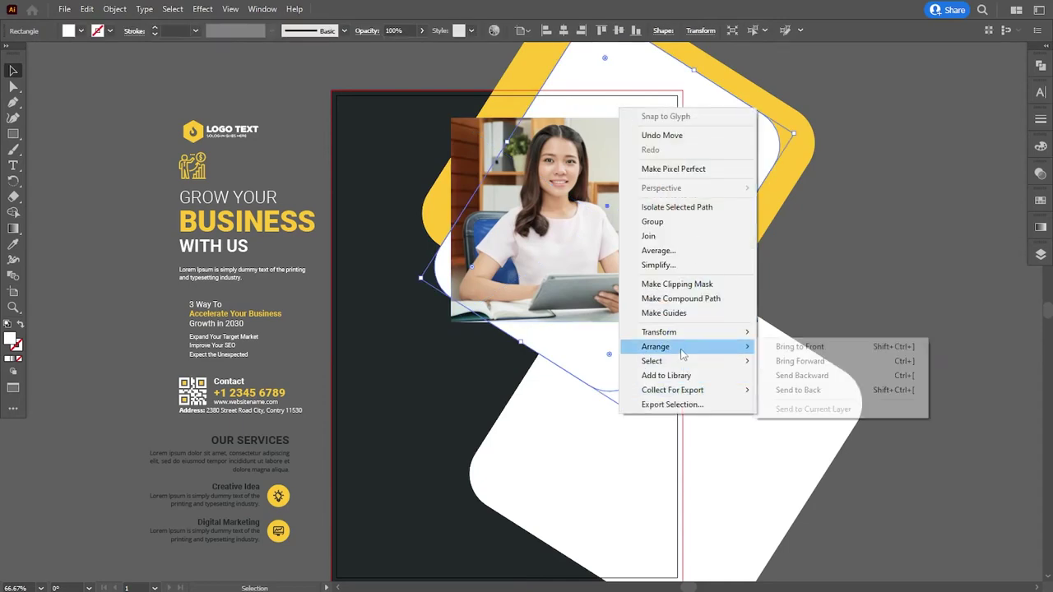
click(790, 347)
click(732, 318)
drag(757, 323, 817, 356)
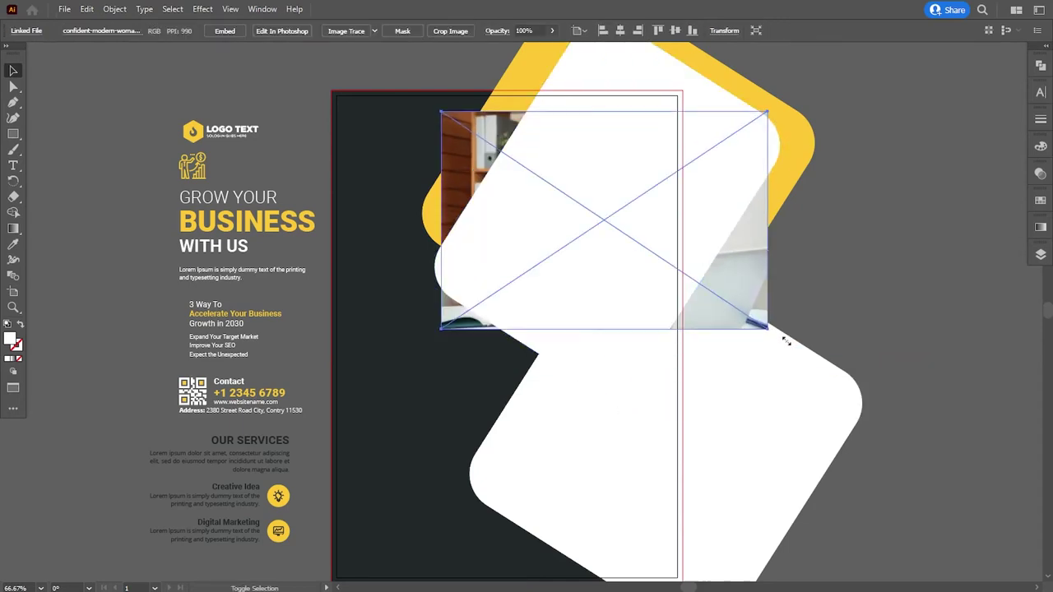
shift+click(609, 80)
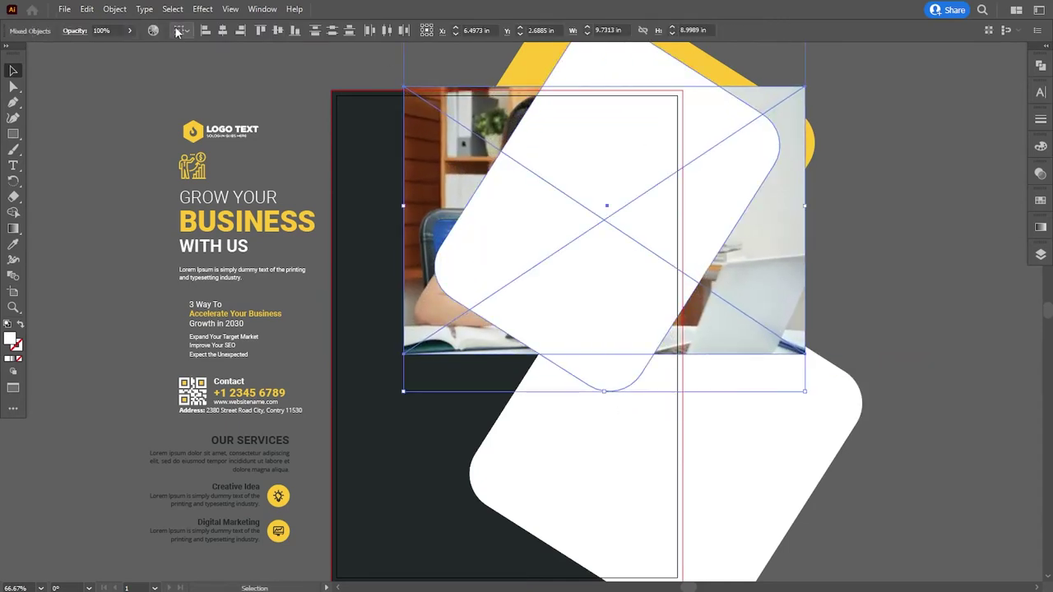
click(114, 9)
click(317, 471)
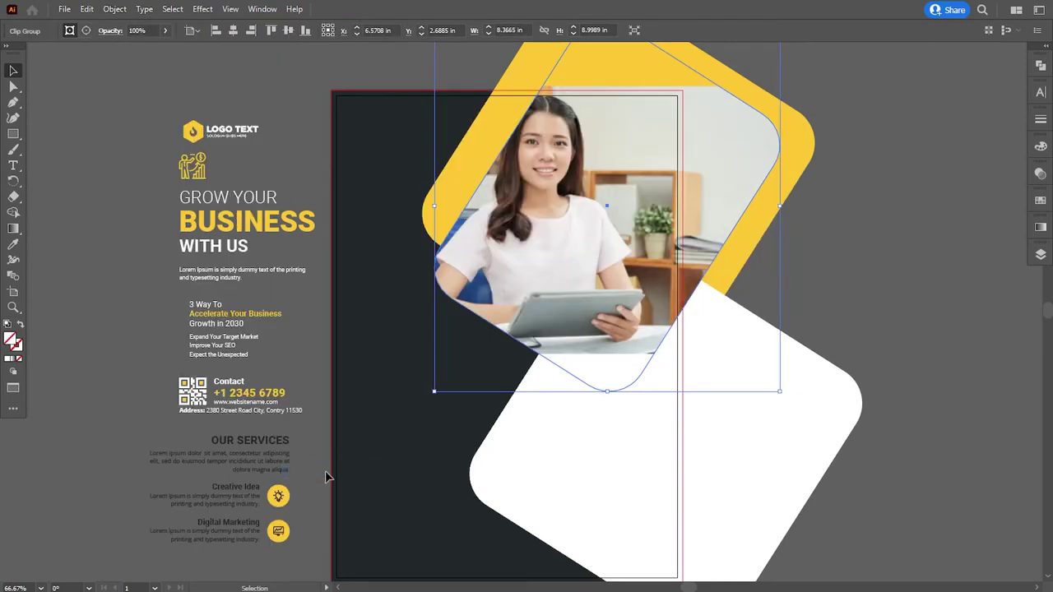
Select the linked photo inside the Clip Group via Layers and reflect it horizontally
click(1041, 256)
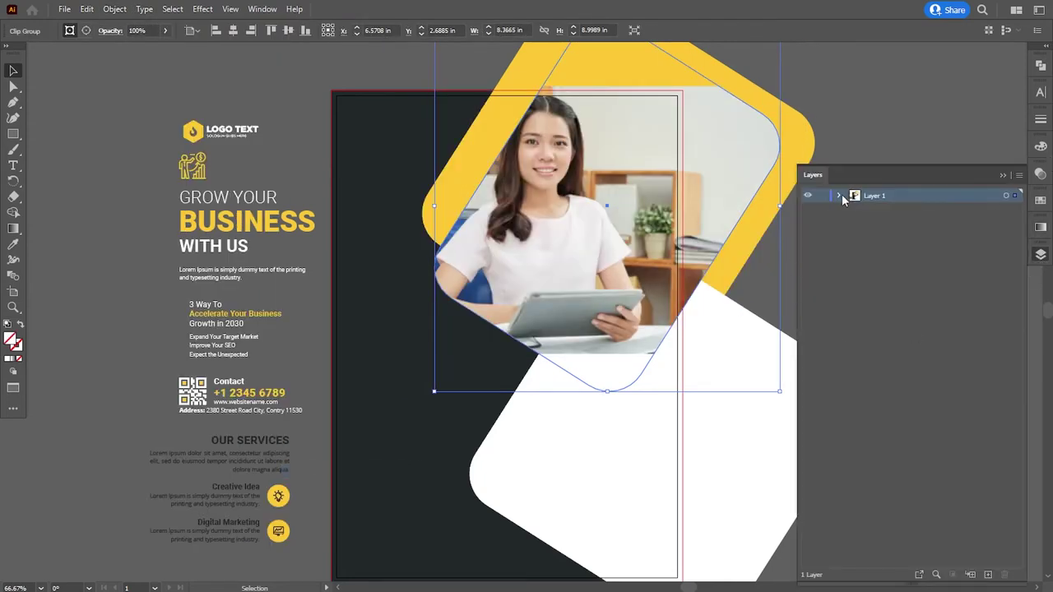
click(839, 195)
click(855, 209)
click(1016, 237)
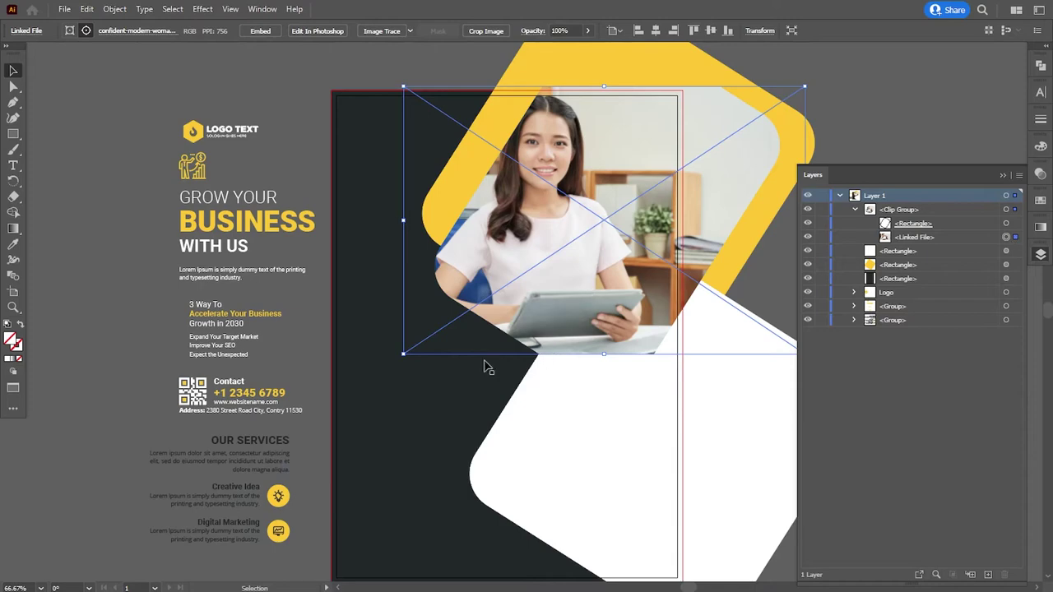
drag(405, 356, 397, 360)
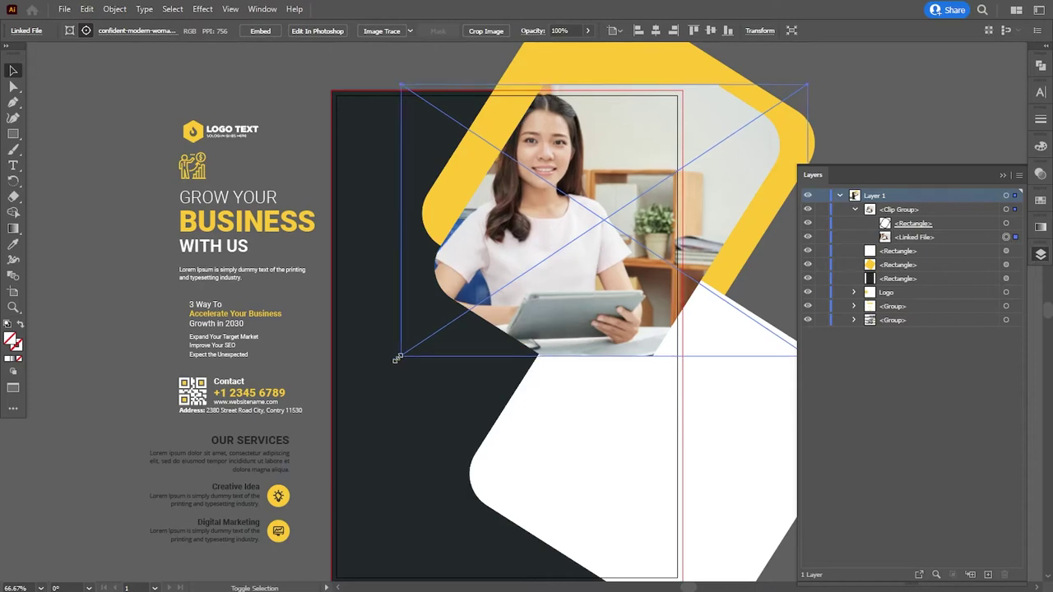
click(115, 9)
click(494, 62)
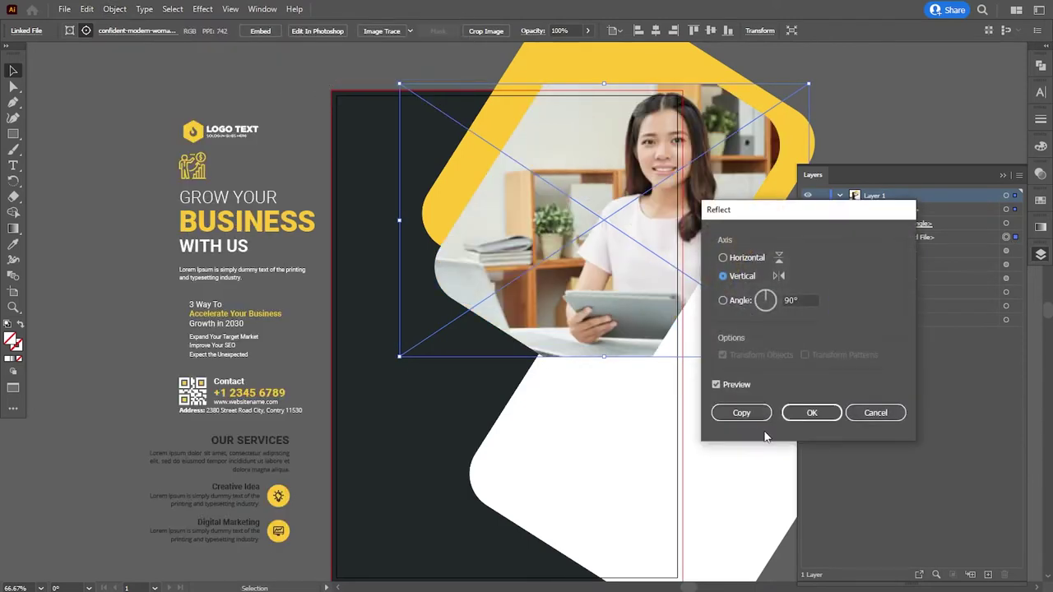
click(810, 413)
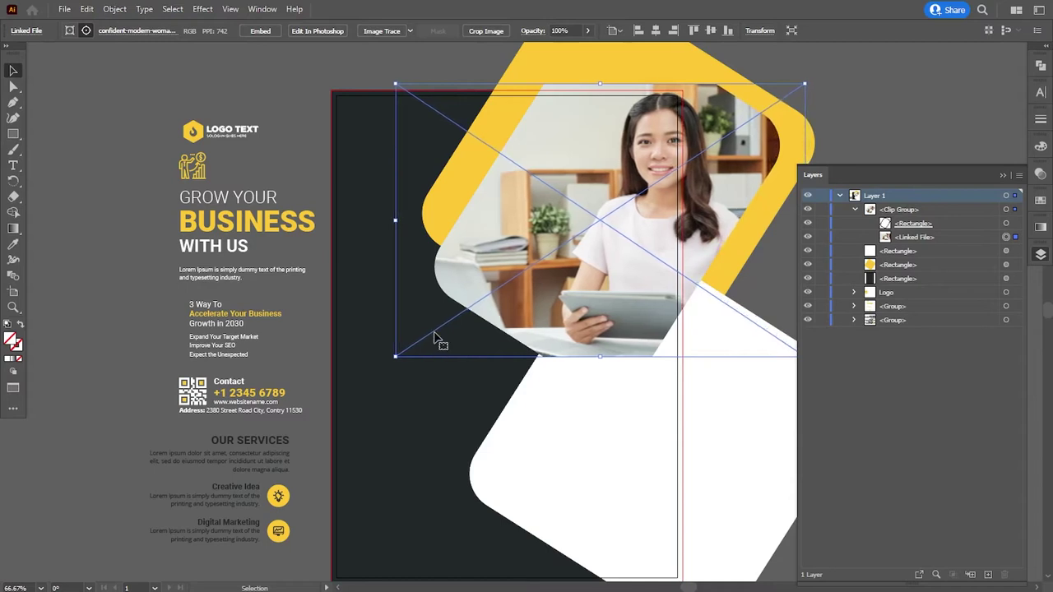
Slide the photo left and nudge it down inside its frame with bounding box hidden
key(ctrl+shift+b)
drag(405, 336, 392, 337)
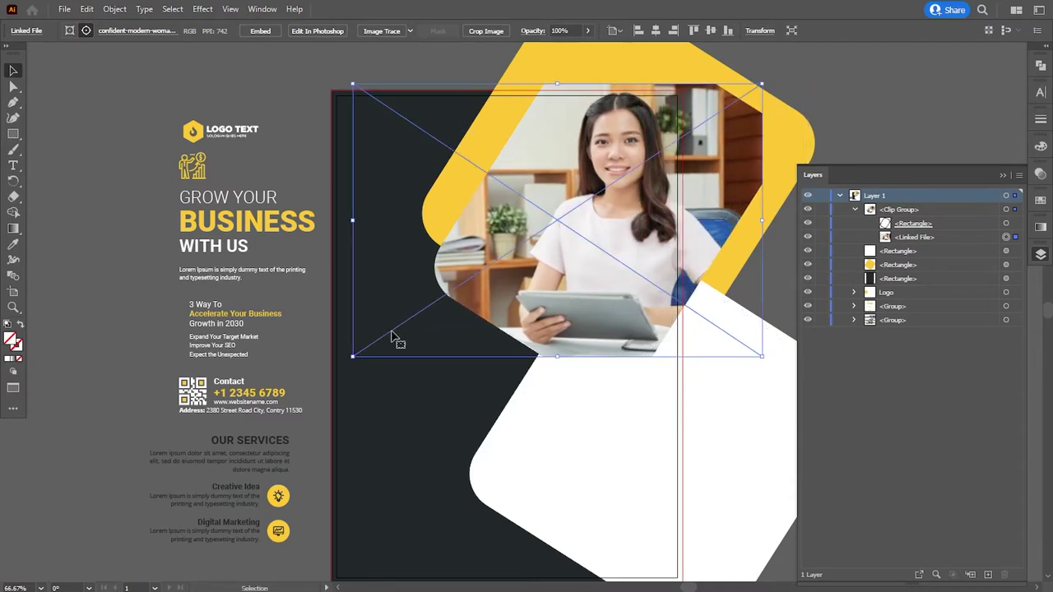
key(Down)
key(Down)
key(Down)
key(Down)
key(Down)
key(Down)
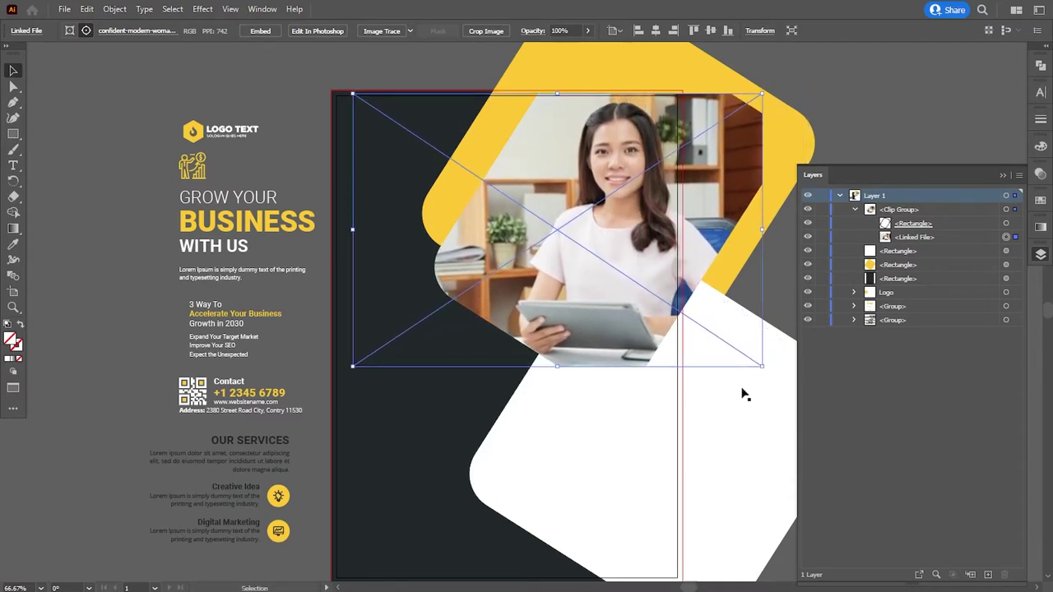
key(Down)
key(Down)
key(Down)
key(Down)
key(Down)
key(Down)
key(Down)
key(Down)
key(Down)
key(Down)
key(Down)
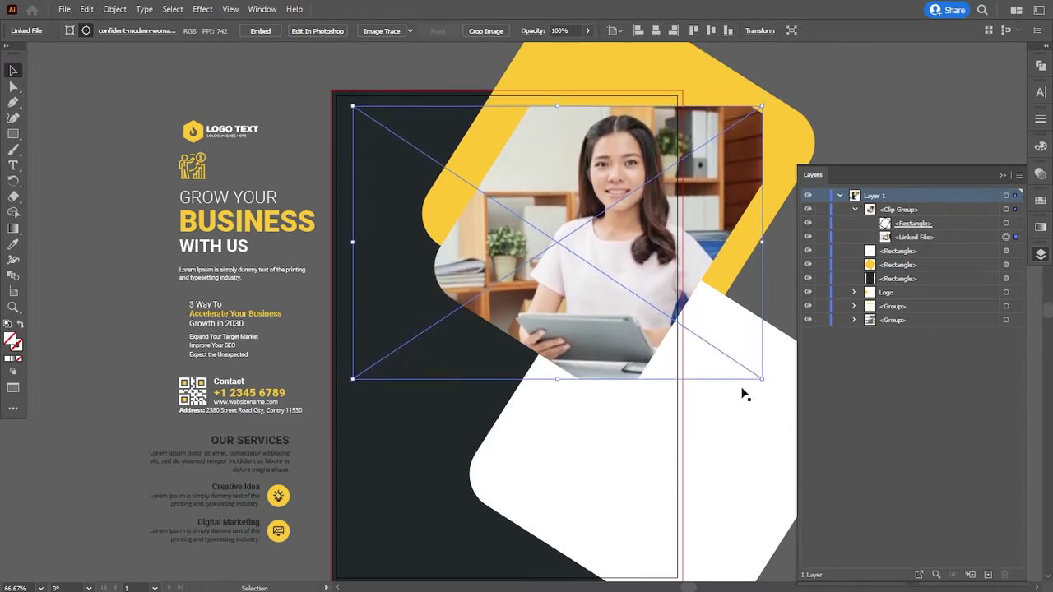
key(Down)
key(Down)
key(Down)
key(ctrl+h)
key(Down)
key(Down)
key(Down)
key(Down)
key(Down)
key(Down)
key(ctrl+h)
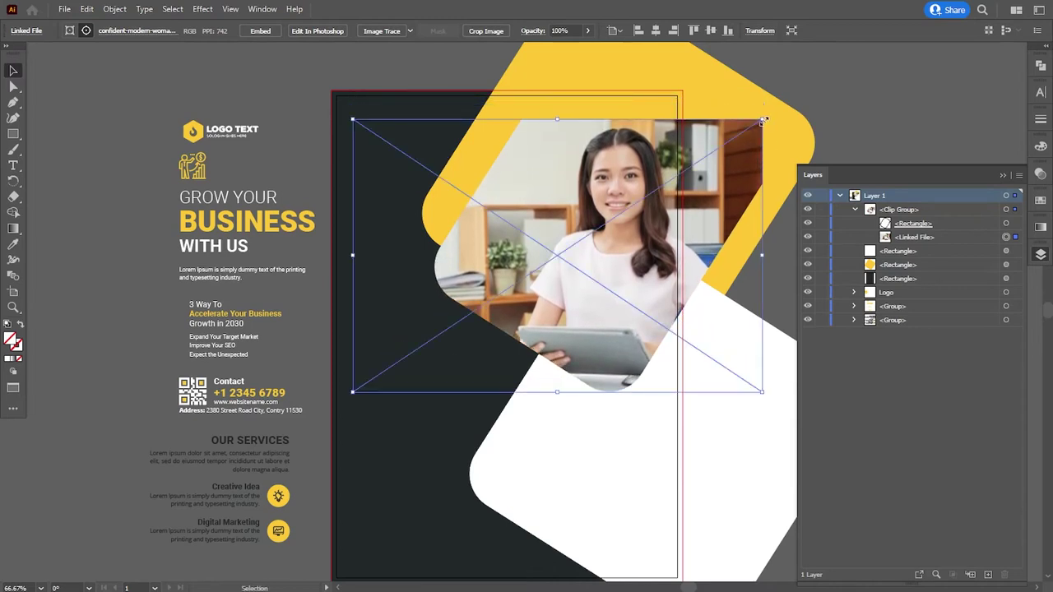
Enlarge the photo within its rounded frame and shift it left so the woman fills it
drag(762, 119, 812, 91)
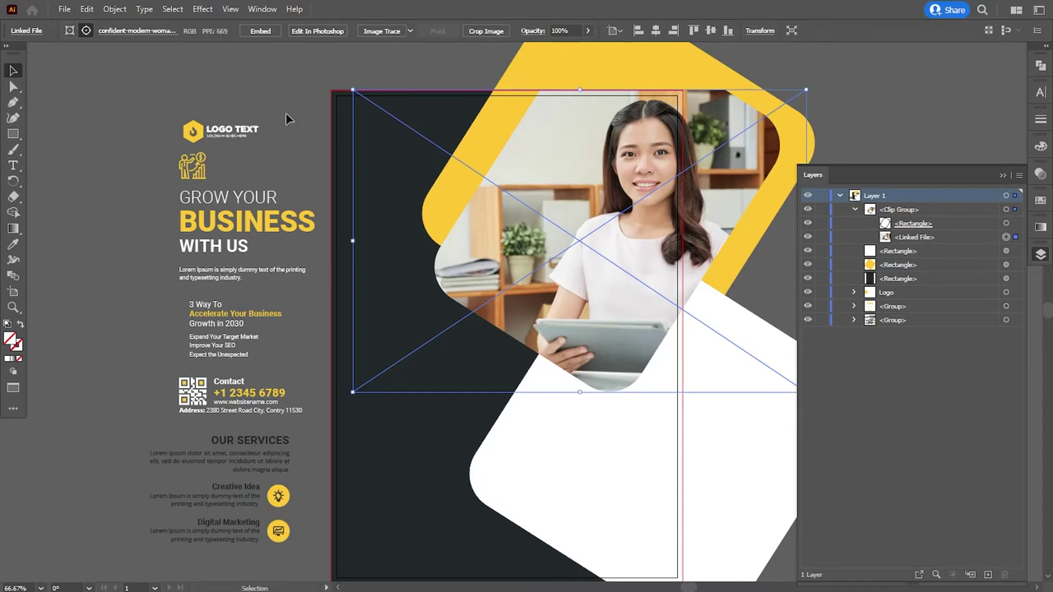
drag(353, 88, 349, 85)
drag(466, 324, 403, 326)
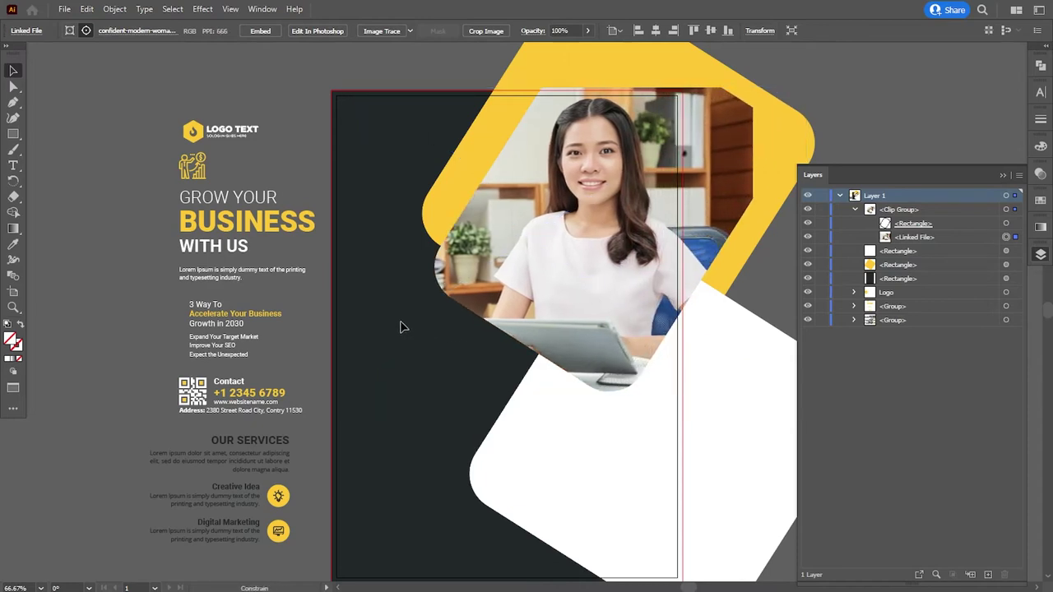
click(846, 121)
mouse_move(610, 412)
mouse_down()
mouse_move(564, 381)
mouse_move(576, 381)
mouse_move(567, 390)
mouse_up()
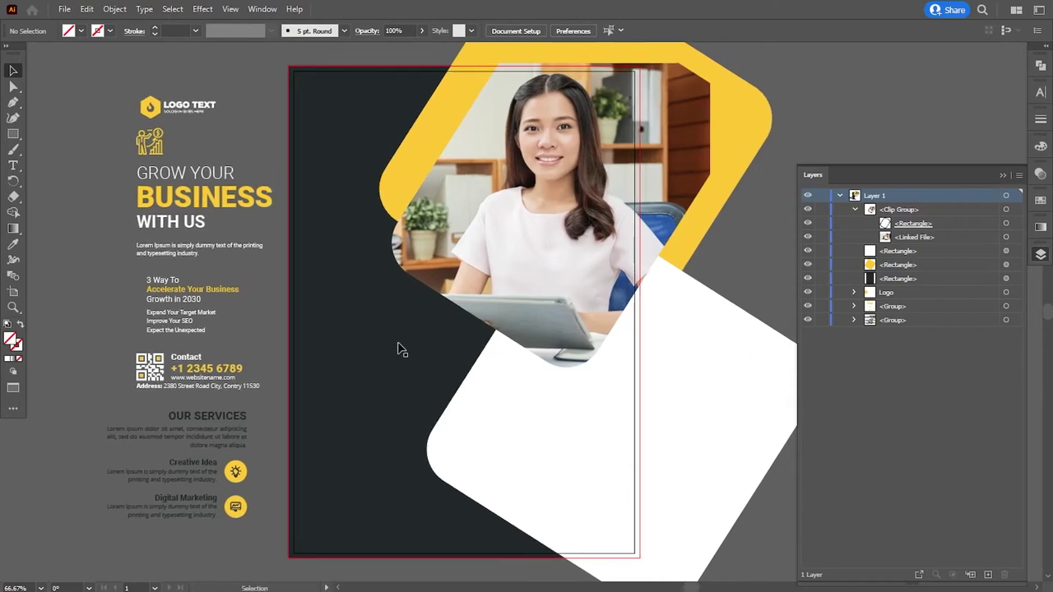
Paste a copy of the dark background in front and move it to the top of the stack
click(397, 348)
click(86, 9)
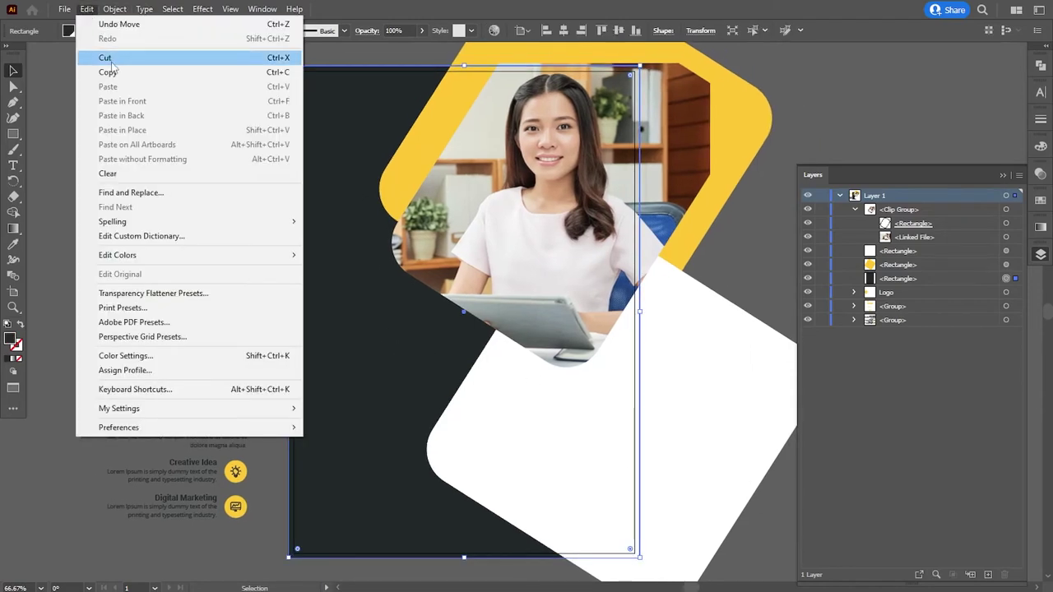
click(107, 70)
click(86, 9)
click(123, 101)
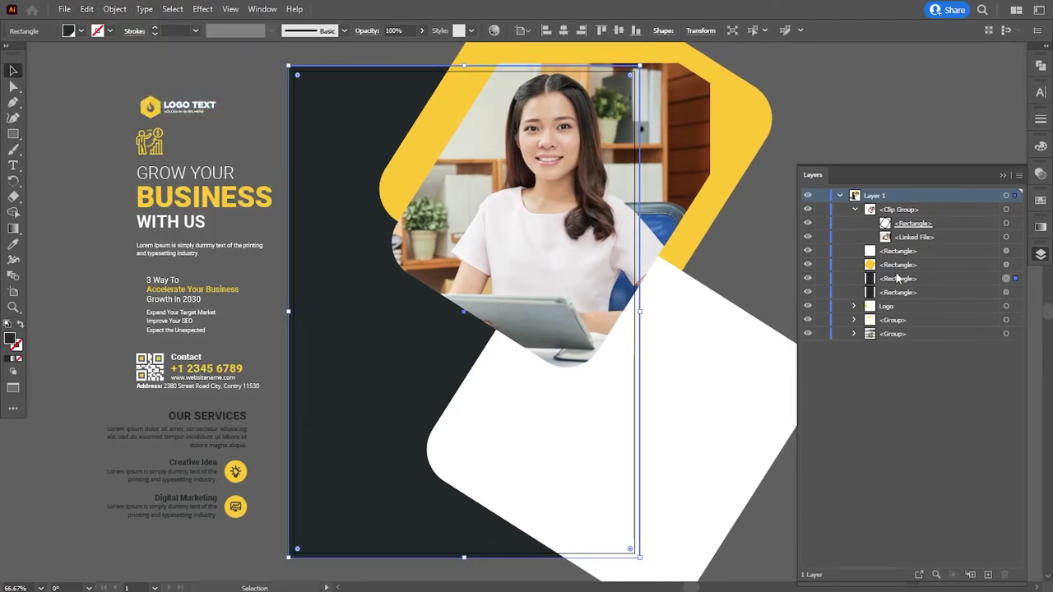
drag(899, 278, 880, 216)
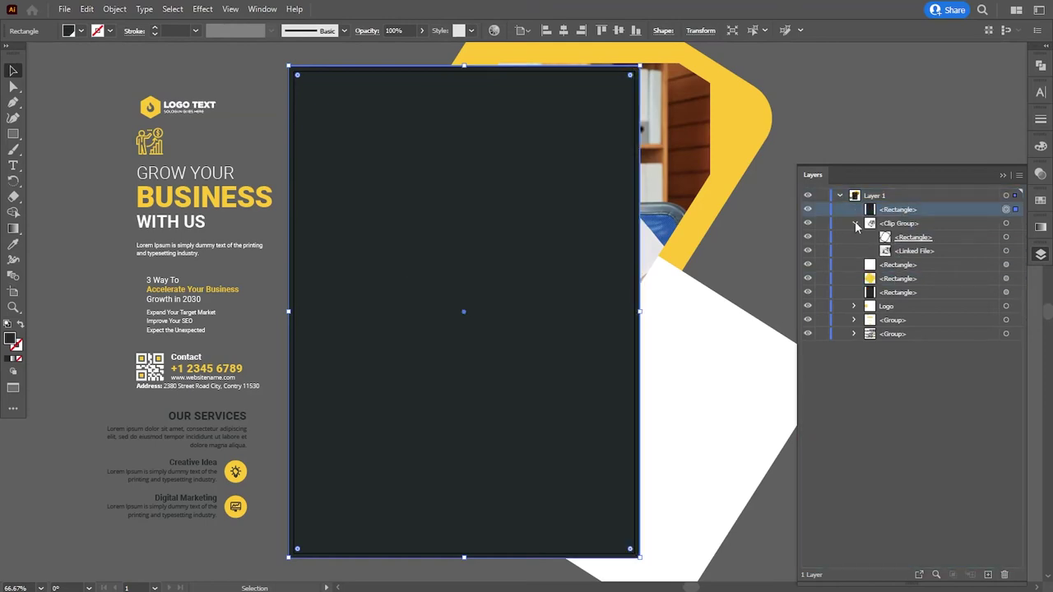
Clip the photo Clip Group, white and yellow rectangles to the background copy
click(854, 223)
shift+click(1006, 223)
shift+click(1006, 237)
shift+click(1005, 251)
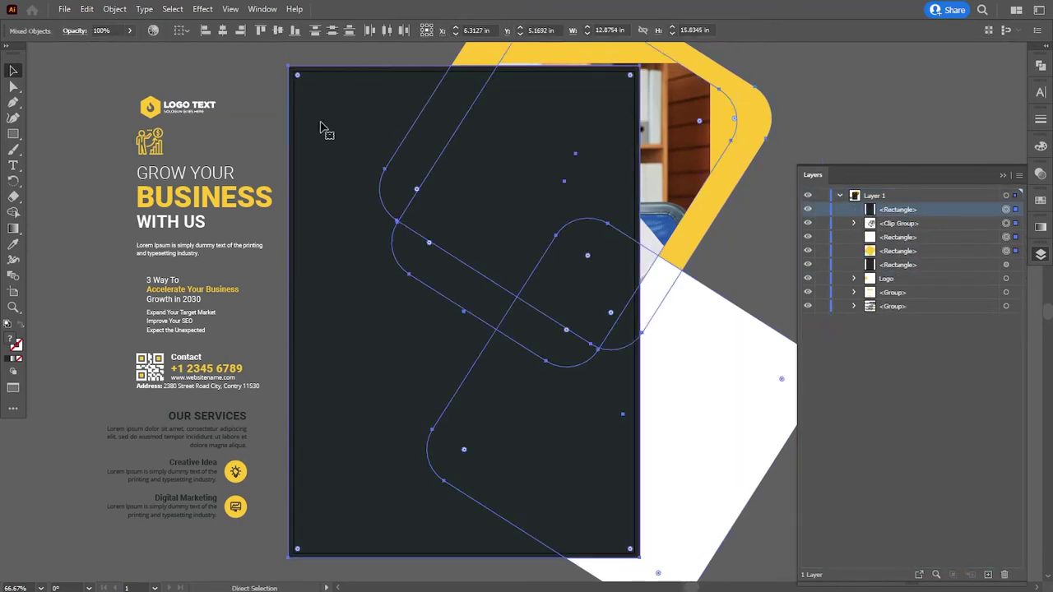
click(114, 9)
click(300, 472)
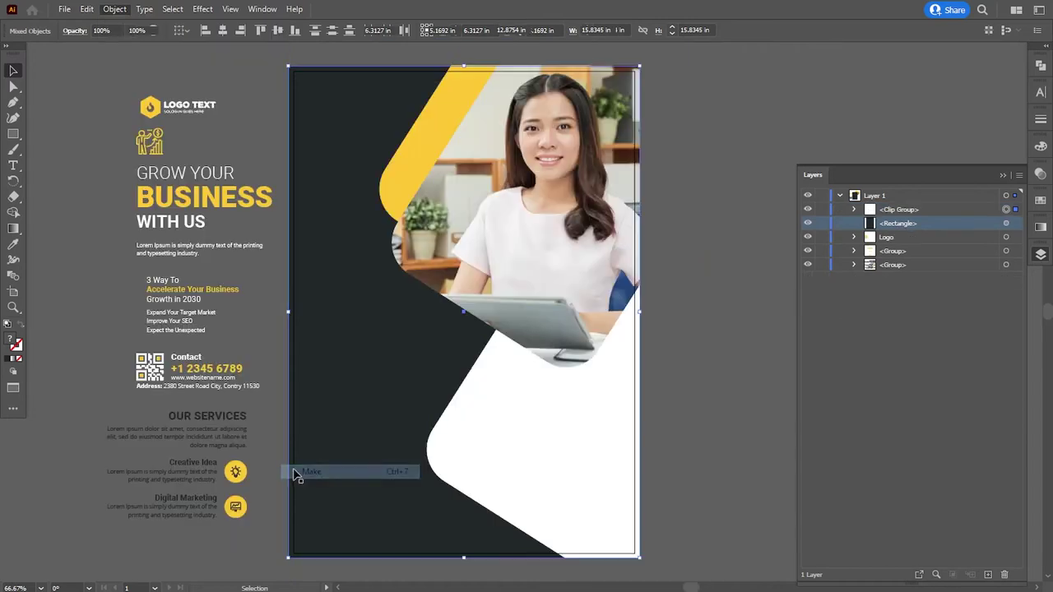
click(679, 380)
drag(675, 367, 708, 381)
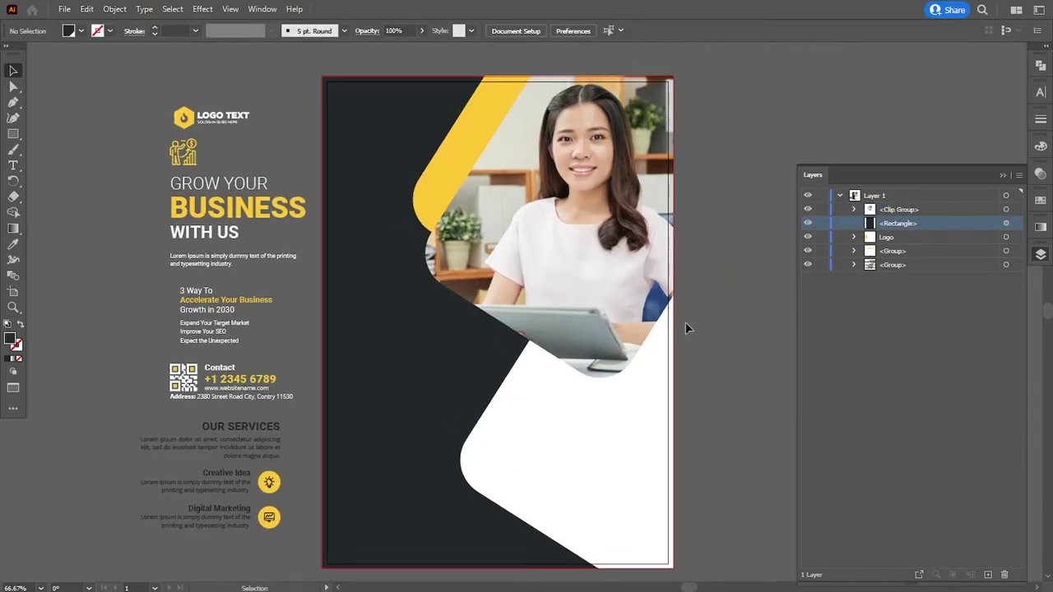
Move the lower white shape below the yellow one in Layers, then drag the logo to the top-left
click(855, 209)
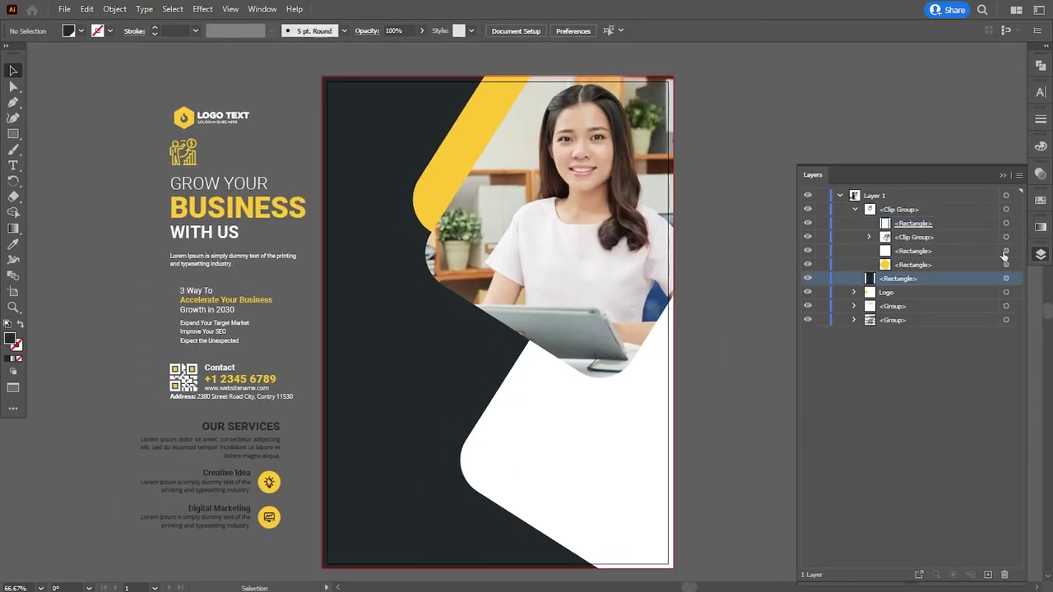
click(1005, 251)
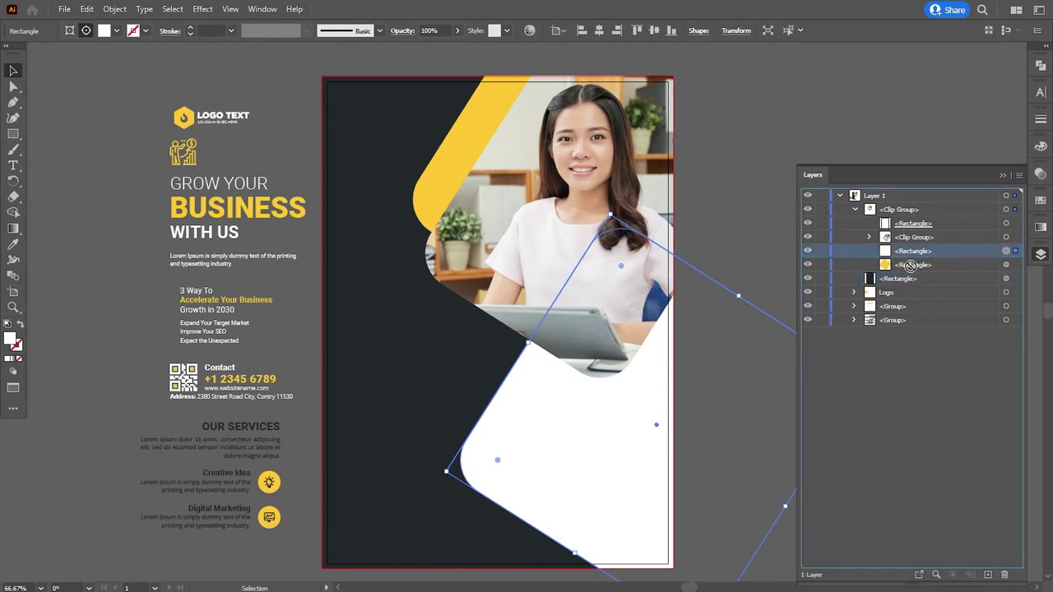
drag(912, 256, 912, 271)
click(734, 231)
drag(488, 280, 523, 281)
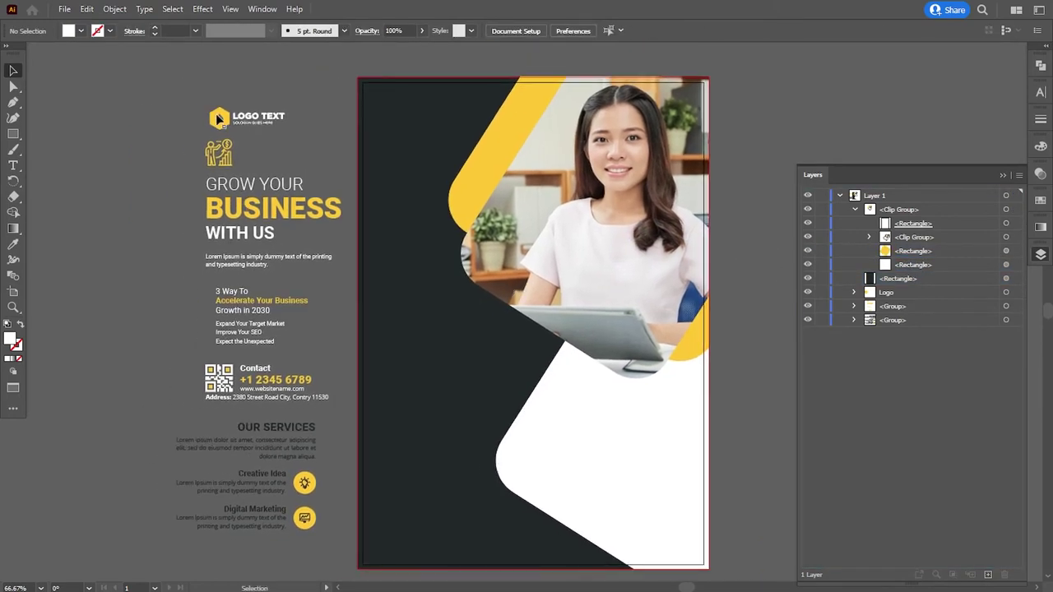
drag(219, 119, 404, 119)
Bring the logo to the front and nudge it two steps left
right_click(400, 121)
click(613, 279)
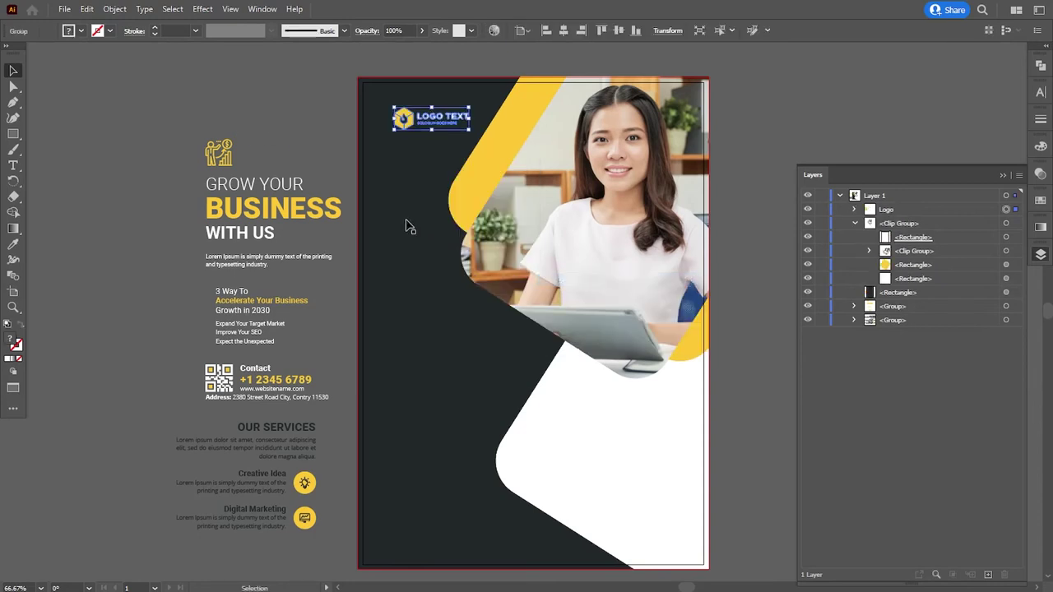
key(Left)
key(Left)
key(Left)
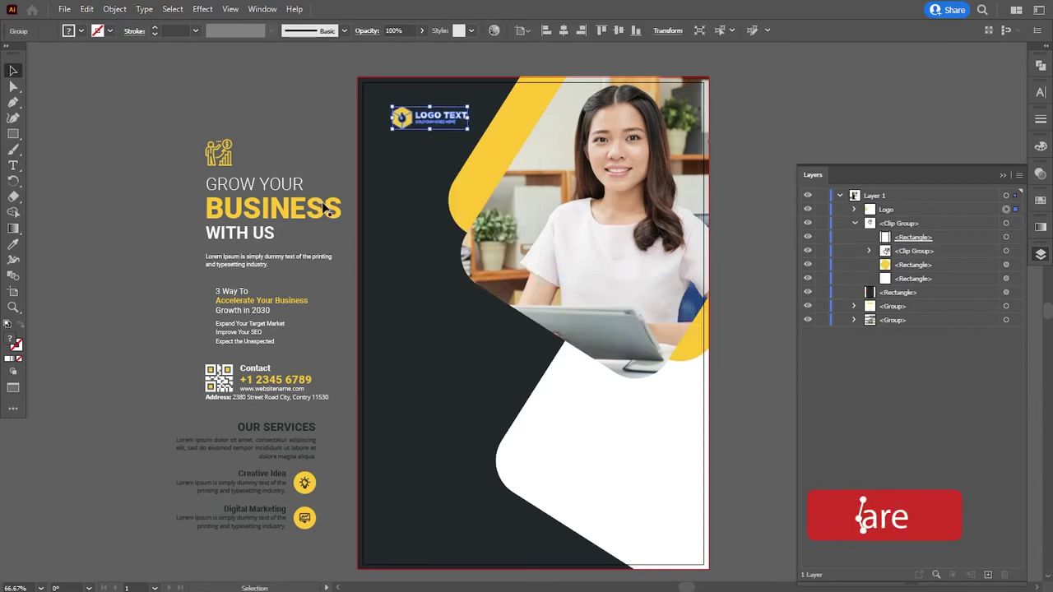
key(Left)
key(Left)
key(Left)
key(Left)
key(Left)
key(Left)
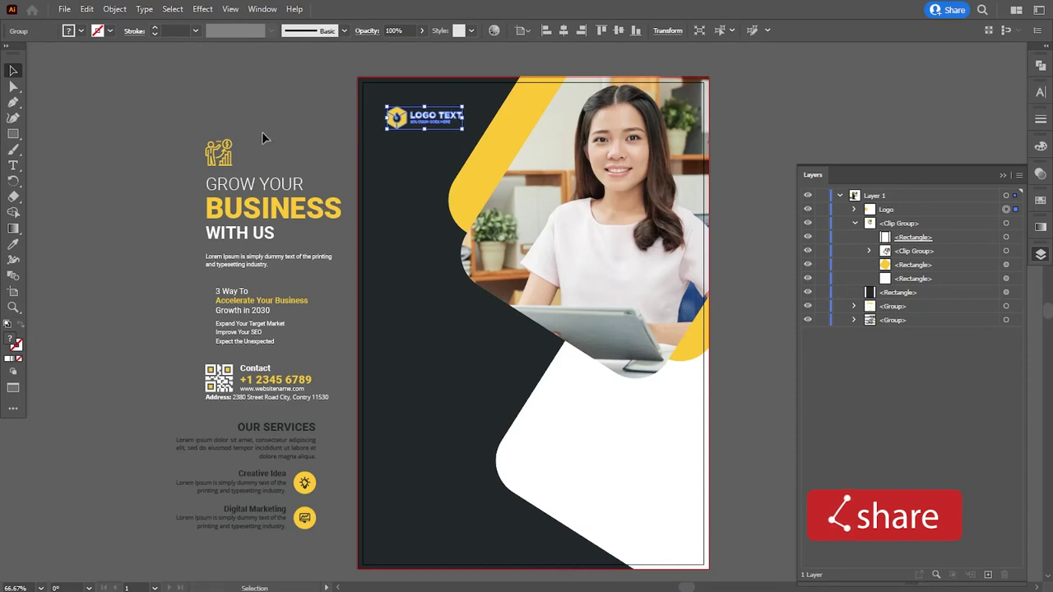
click(264, 138)
Show rulers, add a vertical guide at the logo's left edge, and move OUR SERVICES onto the white shape
click(230, 9)
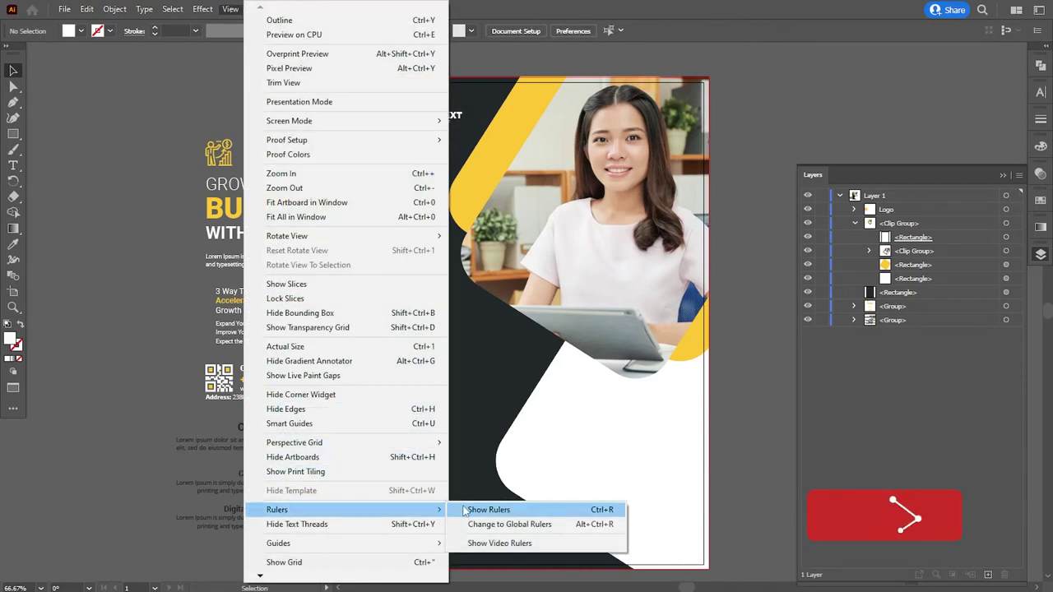
click(465, 510)
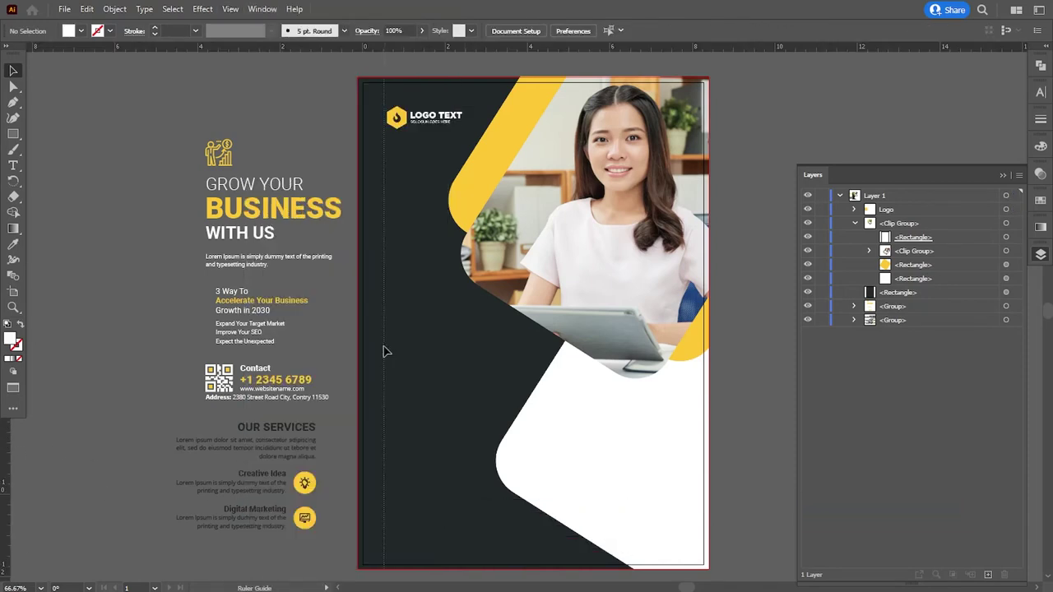
drag(387, 352, 383, 351)
click(407, 122)
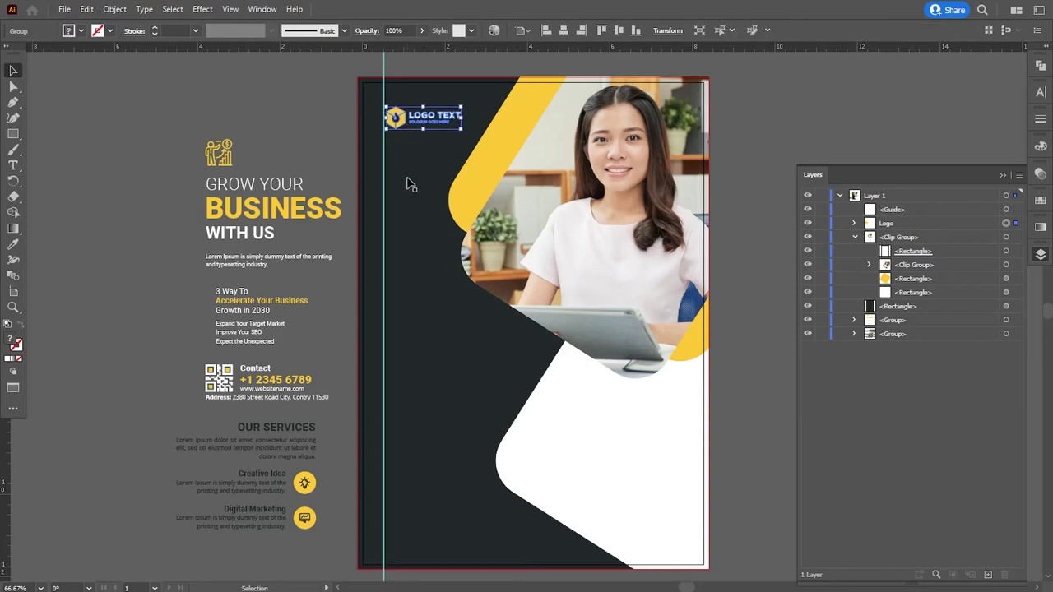
click(268, 144)
drag(165, 428, 519, 457)
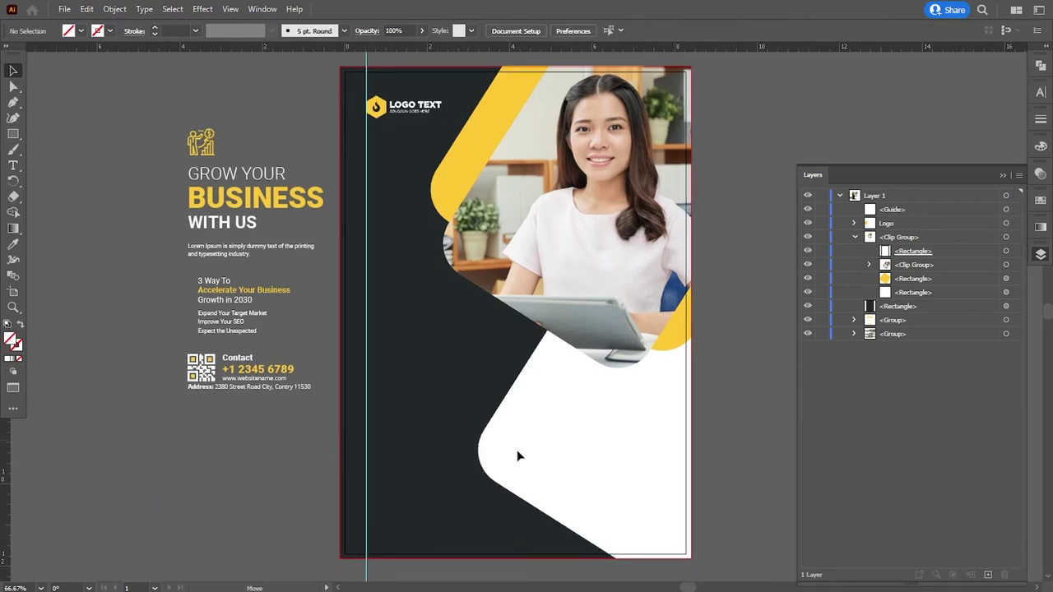
Bring the OUR SERVICES block to the front and nudge it right and down onto the lower white shape
right_click(599, 441)
click(745, 356)
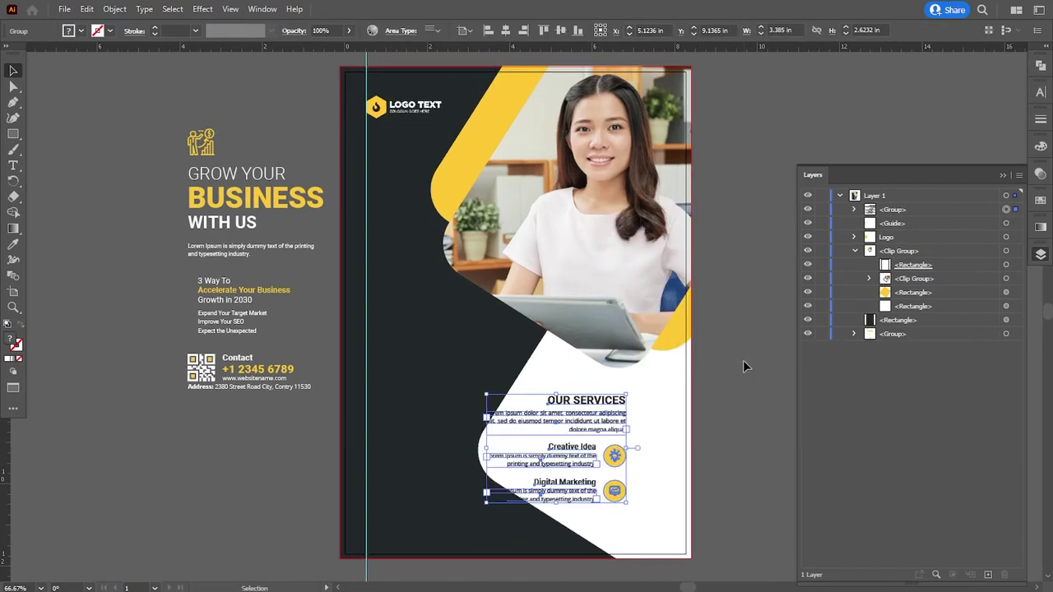
key(Right)
key(Right)
key(Right)
key(Right)
key(Right)
key(Right)
key(Right)
key(Right)
key(Right)
key(Right)
key(Right)
key(Right)
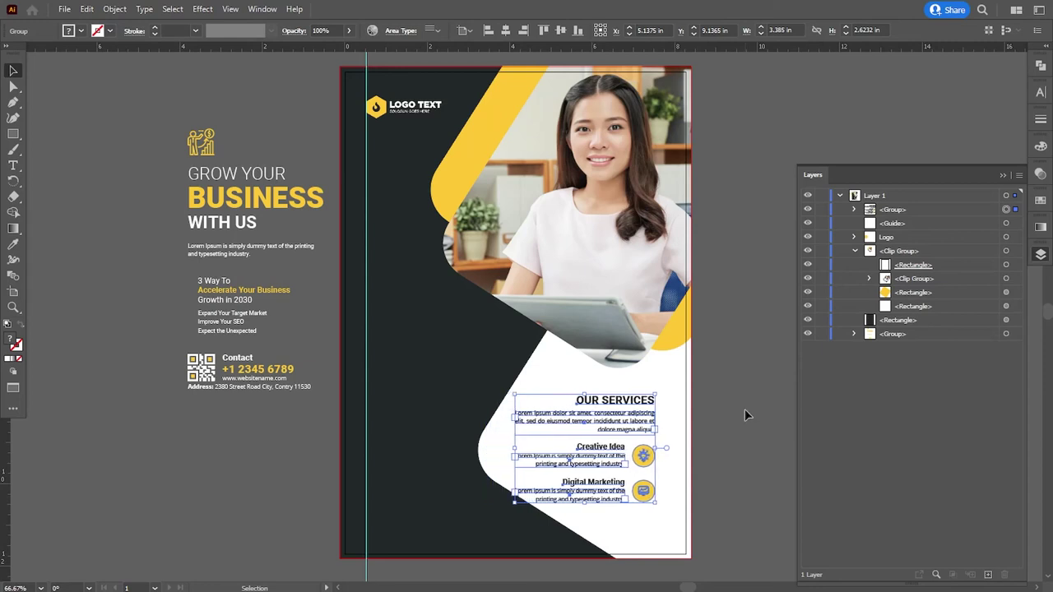
key(Right)
key(Right)
key(Right)
key(Right)
key(Right)
key(Right)
key(Right)
key(Right)
key(Right)
key(Right)
key(Right)
key(Down)
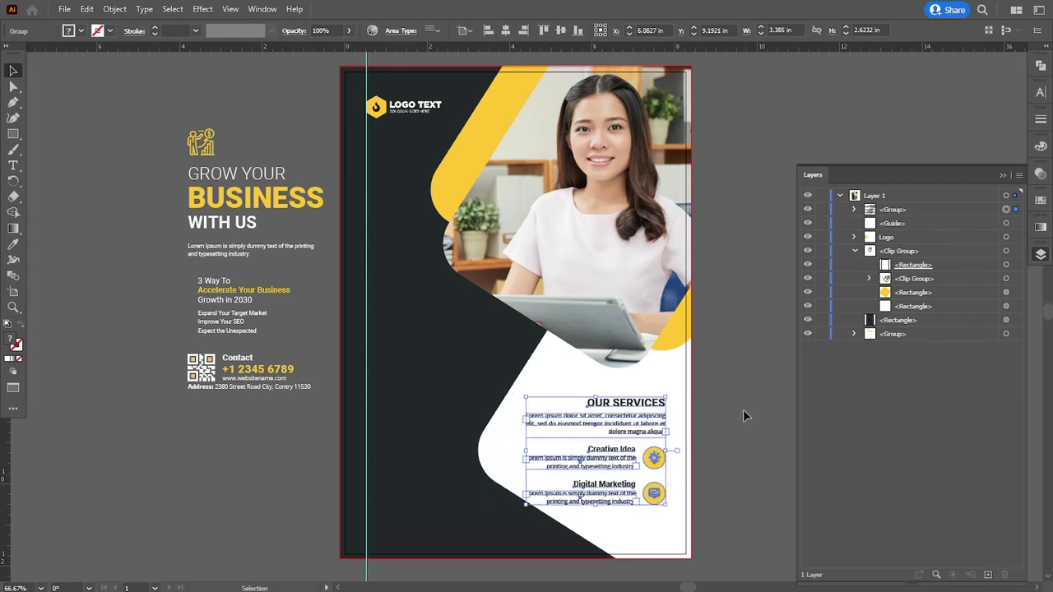
click(744, 416)
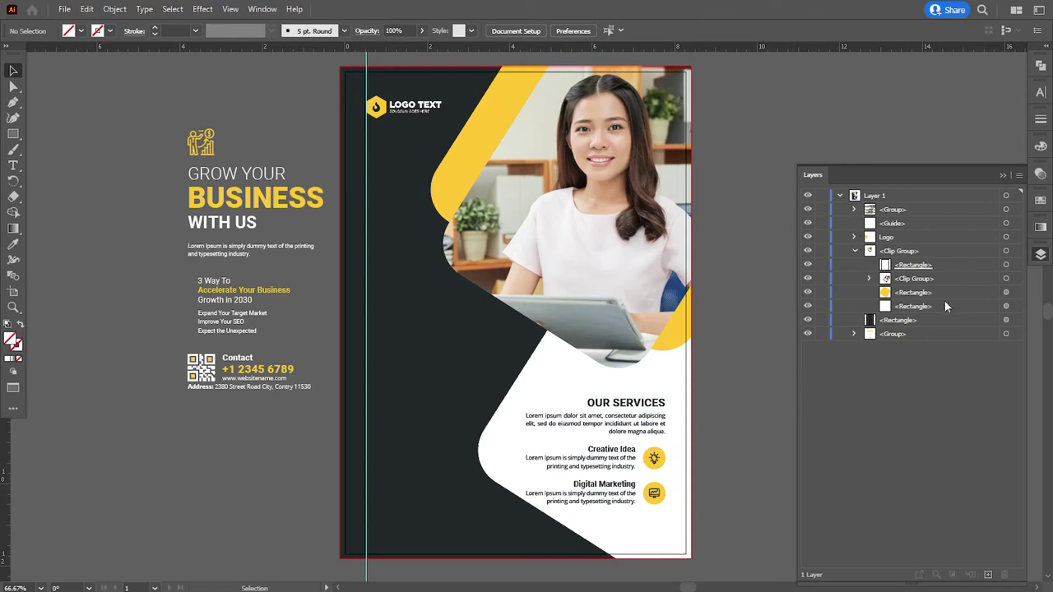
Nudge the white rounded rectangle down and back left with the arrow keys, then deselect it
click(1006, 306)
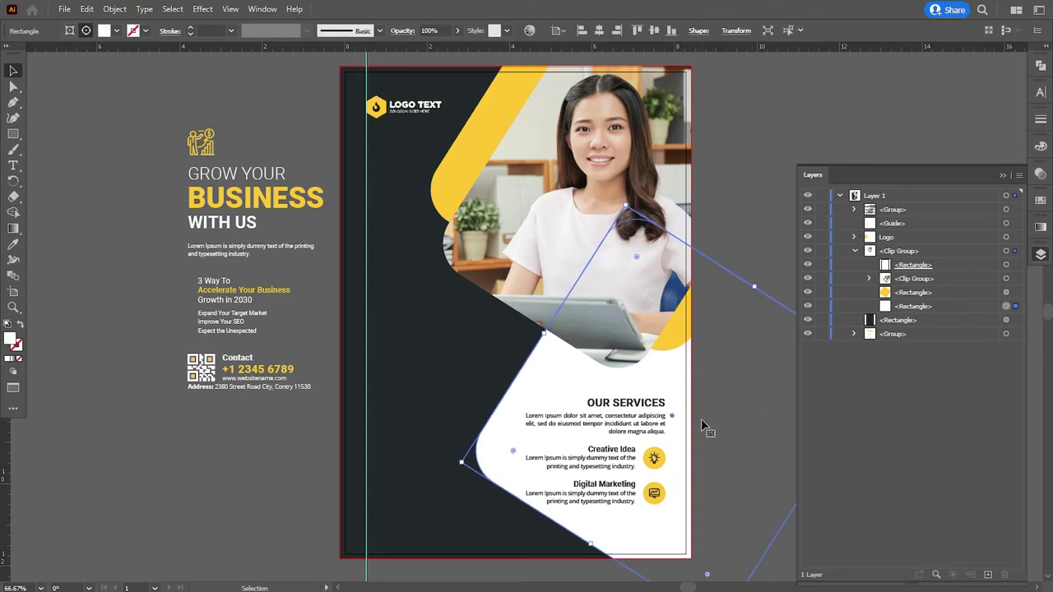
key(Down)
key(Down)
key(Down)
key(Down)
key(Down)
key(Down)
key(Down)
key(Down)
key(Down)
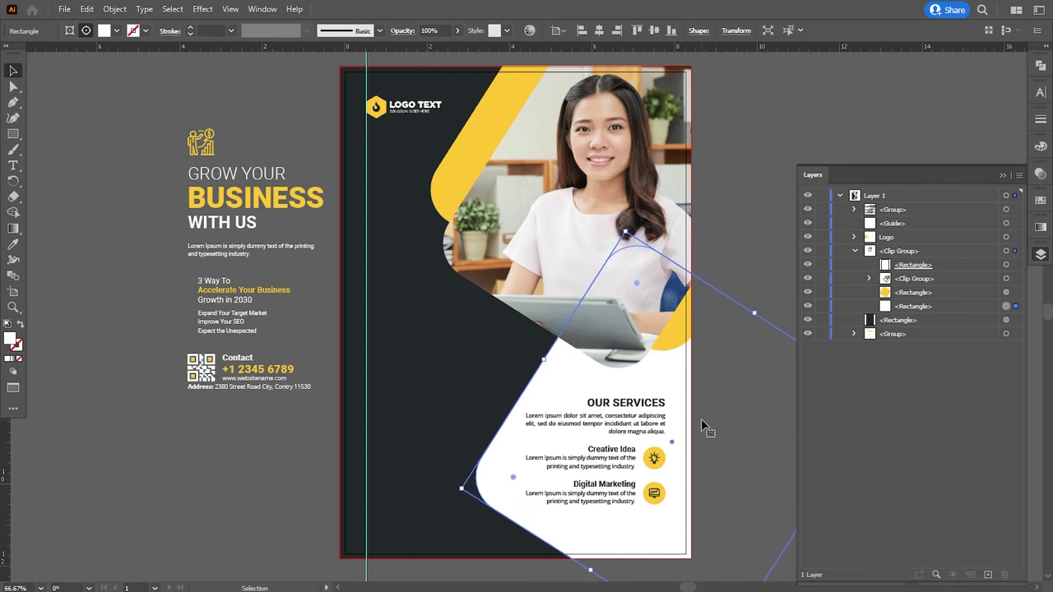
key(Down)
key(Down)
key(Down)
key(Right)
key(Right)
key(Right)
key(Right)
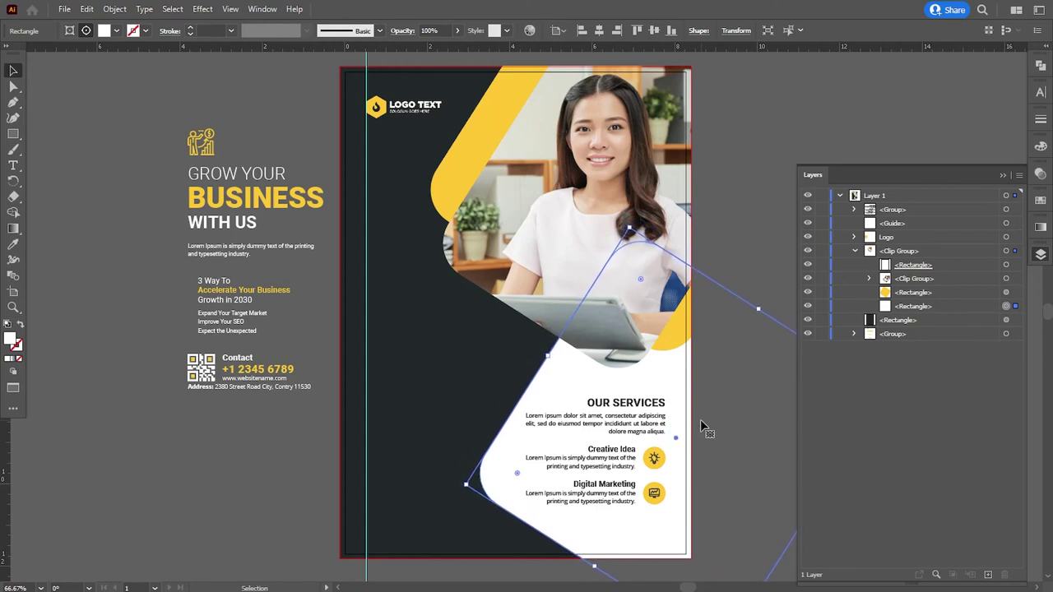
key(Right)
key(Right)
key(Right)
key(Right)
key(Left)
key(Left)
key(Left)
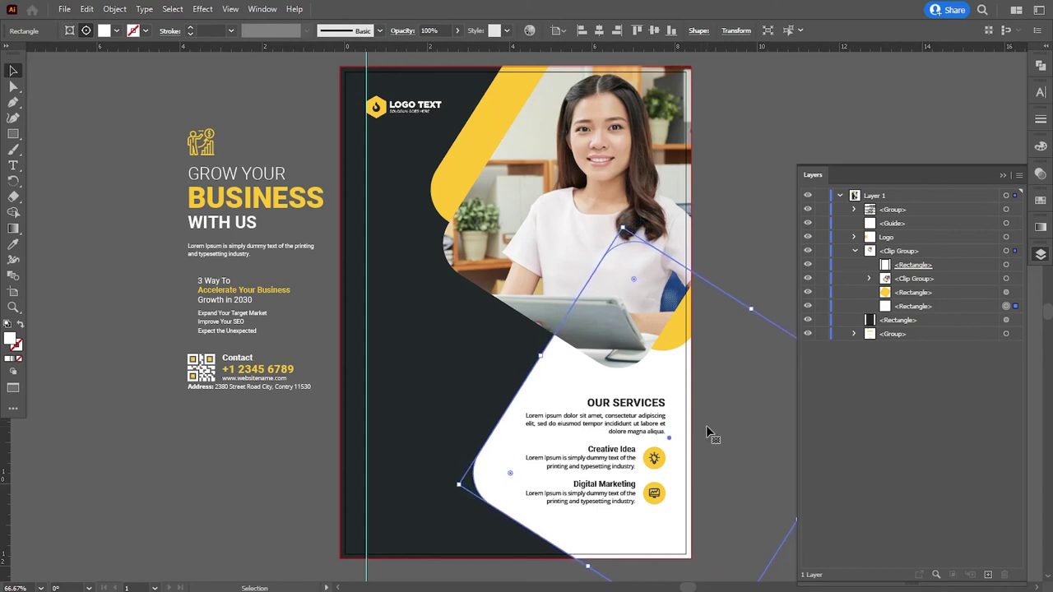
key(Left)
key(Left)
key(Left)
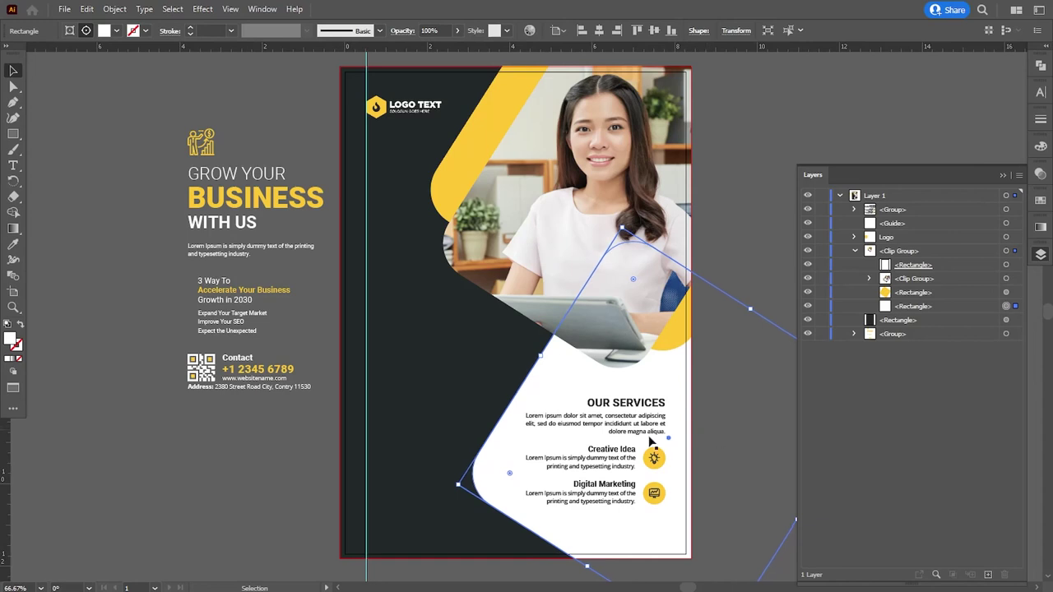
click(311, 473)
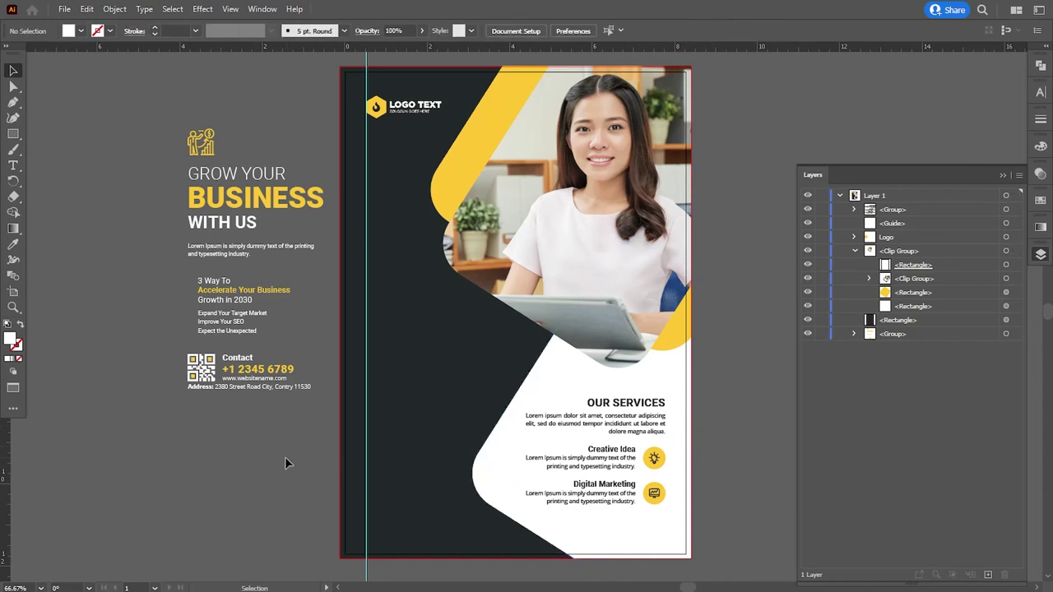
Drag the headline and contact text column onto the dark area and bring it to the front
click(232, 312)
drag(222, 210, 416, 330)
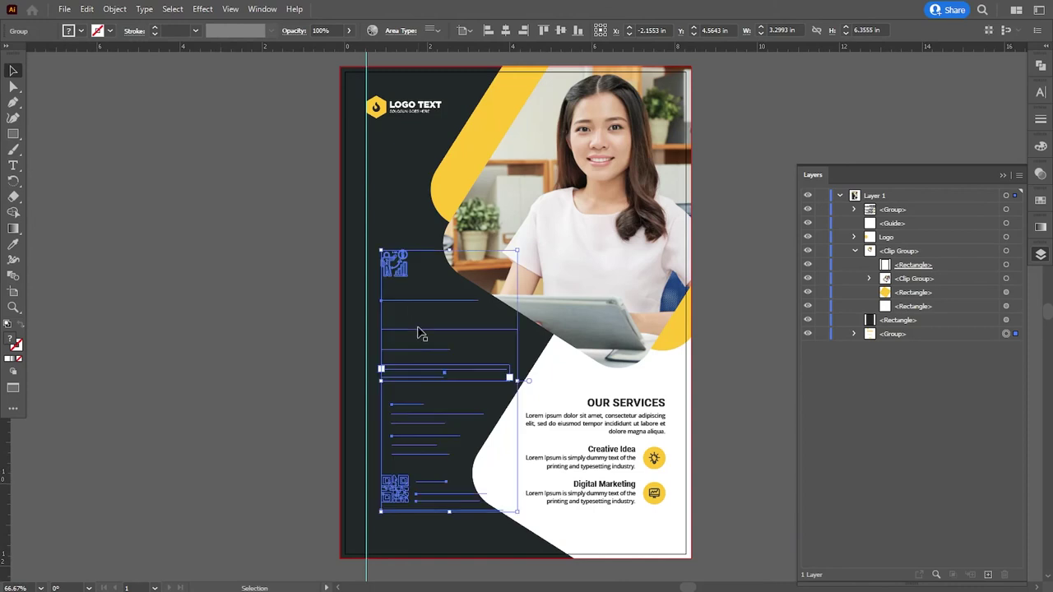
right_click(417, 330)
click(598, 490)
Nudge the headline column two steps left to the guide and three steps down
key(Left)
key(Left)
key(Left)
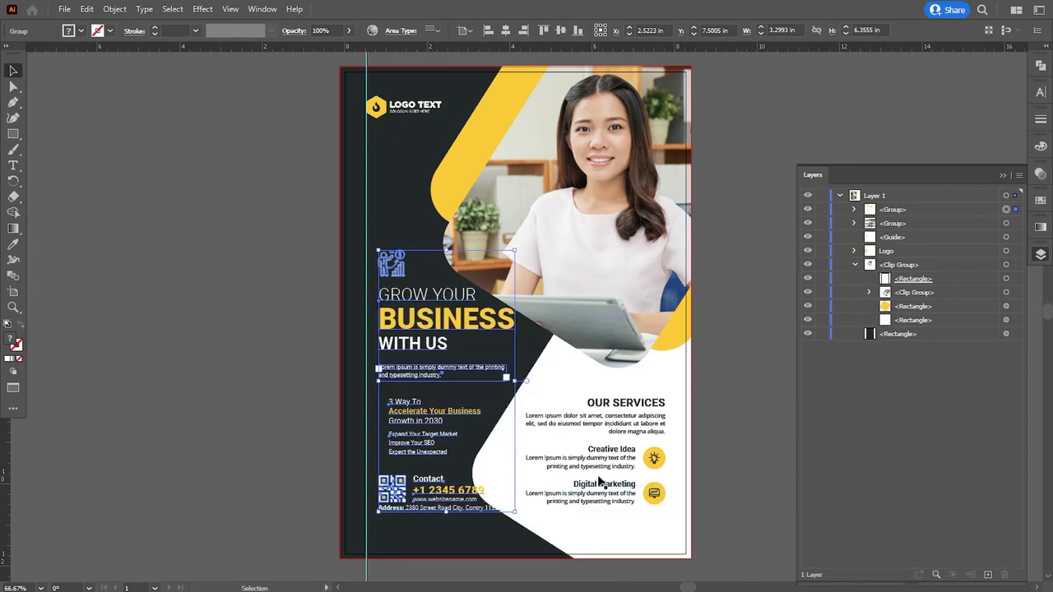
key(Left)
key(Left)
key(Left)
key(Left)
key(Left)
key(Left)
key(Down)
key(Down)
key(Down)
key(Down)
key(Down)
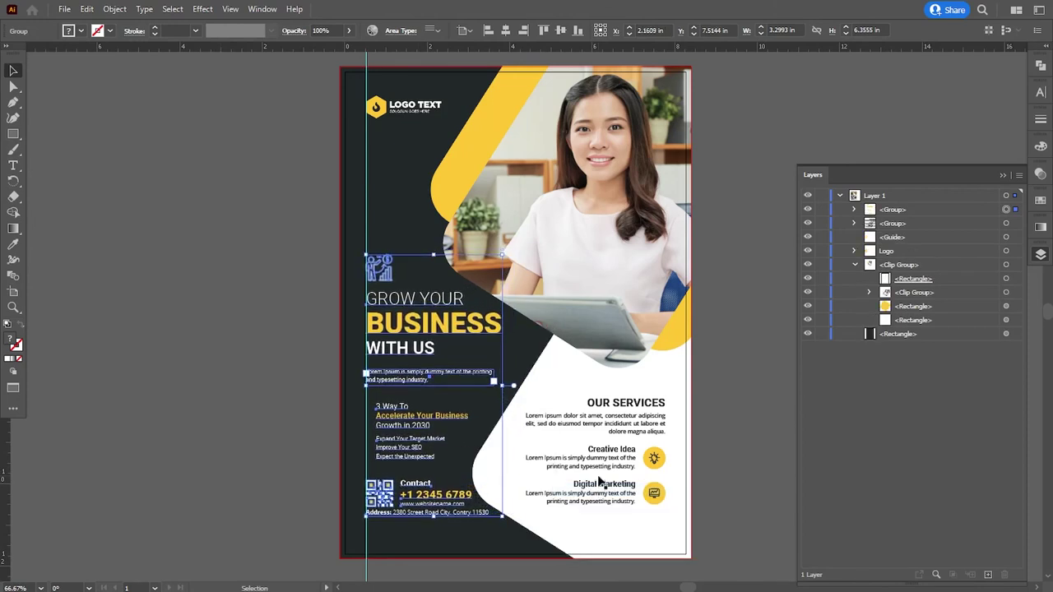
key(Down)
key(Down)
key(Down)
key(Down)
key(Down)
key(Down)
key(Down)
key(Down)
key(Down)
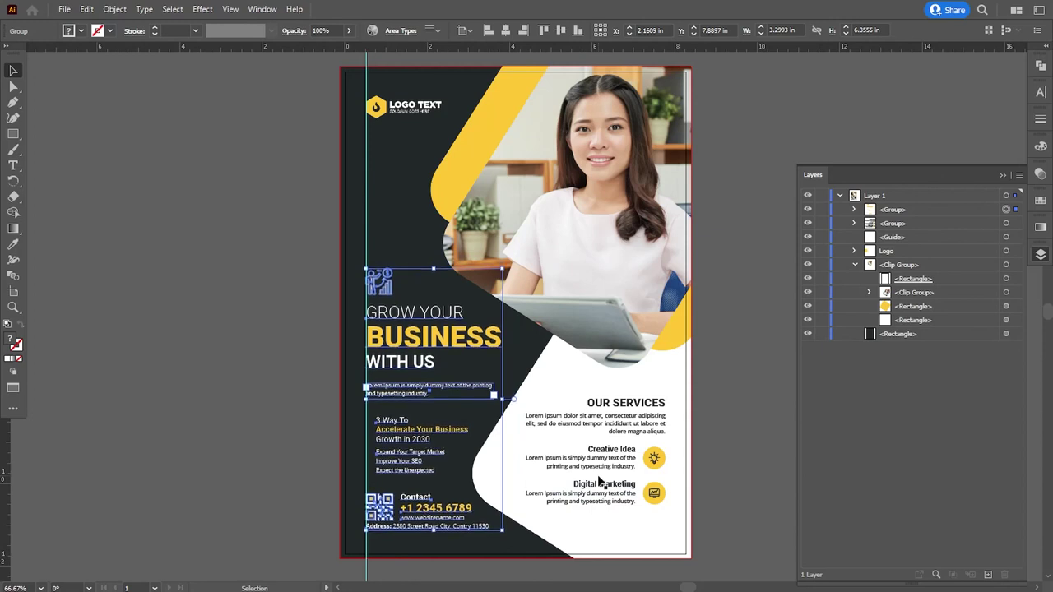
key(Down)
key(Down)
key(Down)
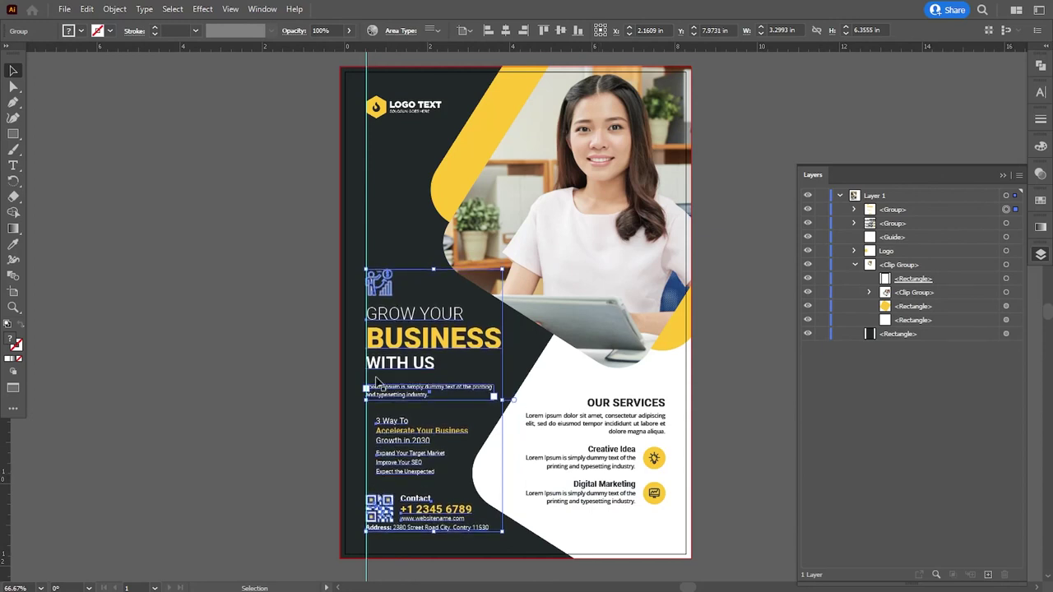
click(246, 373)
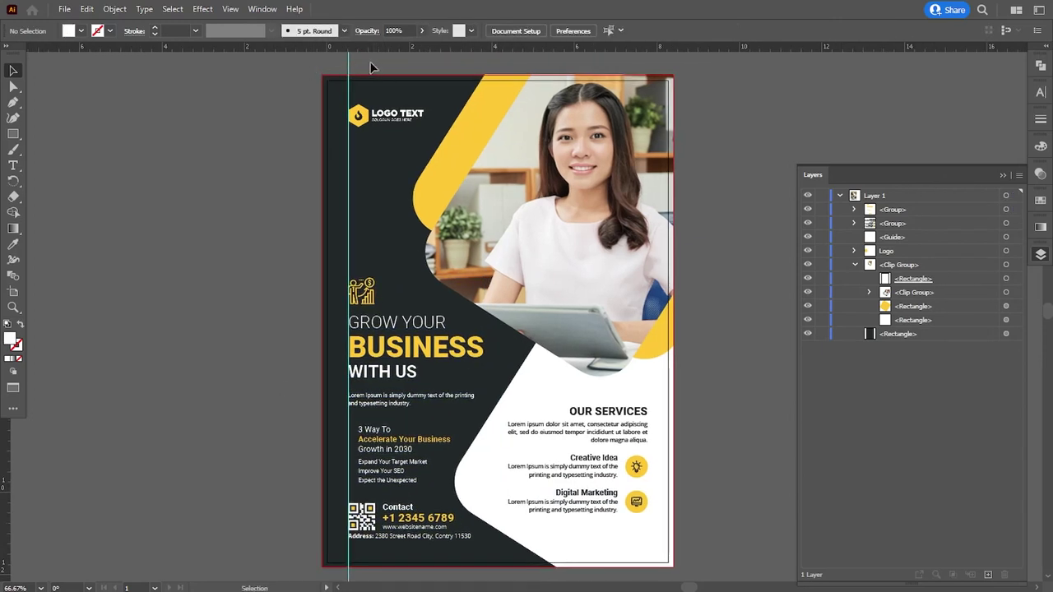
Remove the vertical guide, hide the rulers and Layers panel, and fit the flyer in the window
key(ctrl+z)
click(230, 9)
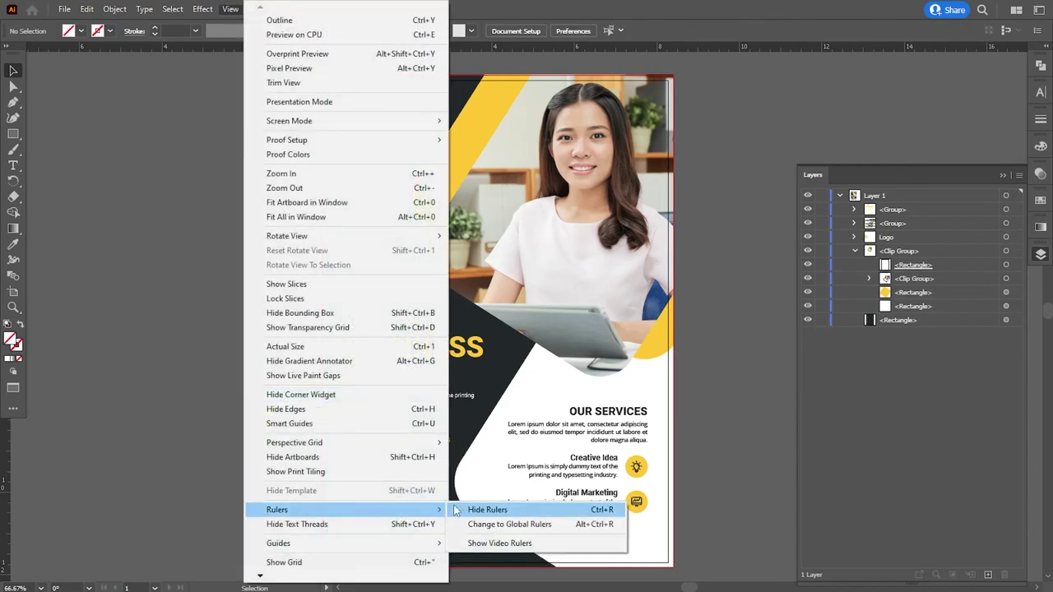
click(482, 510)
click(855, 251)
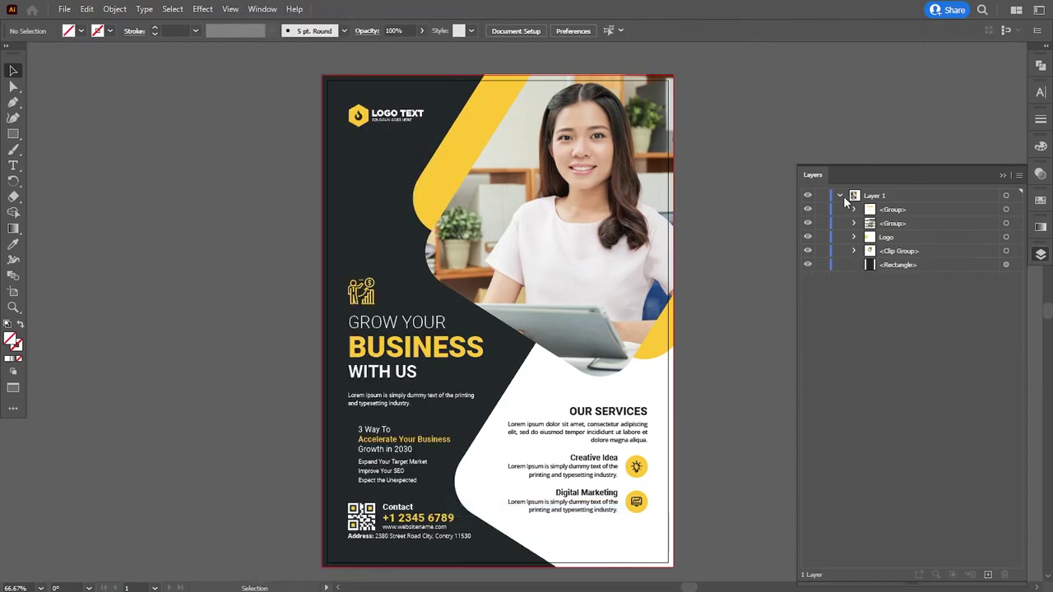
click(990, 168)
key(ctrl+0)
Check the headline column's placement, then nudge the OUR SERVICES block one step down
click(467, 332)
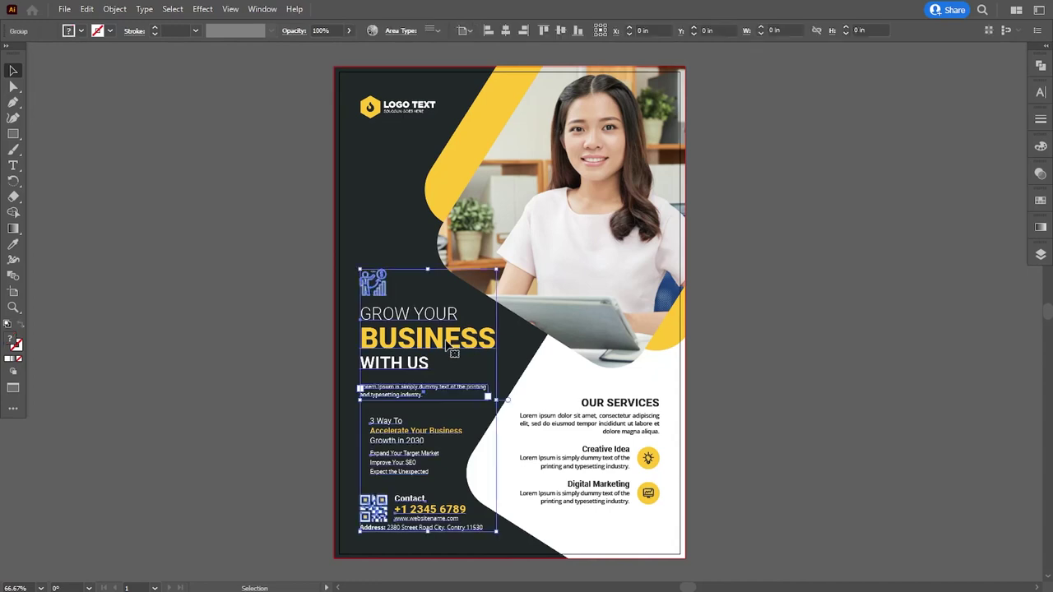
click(766, 440)
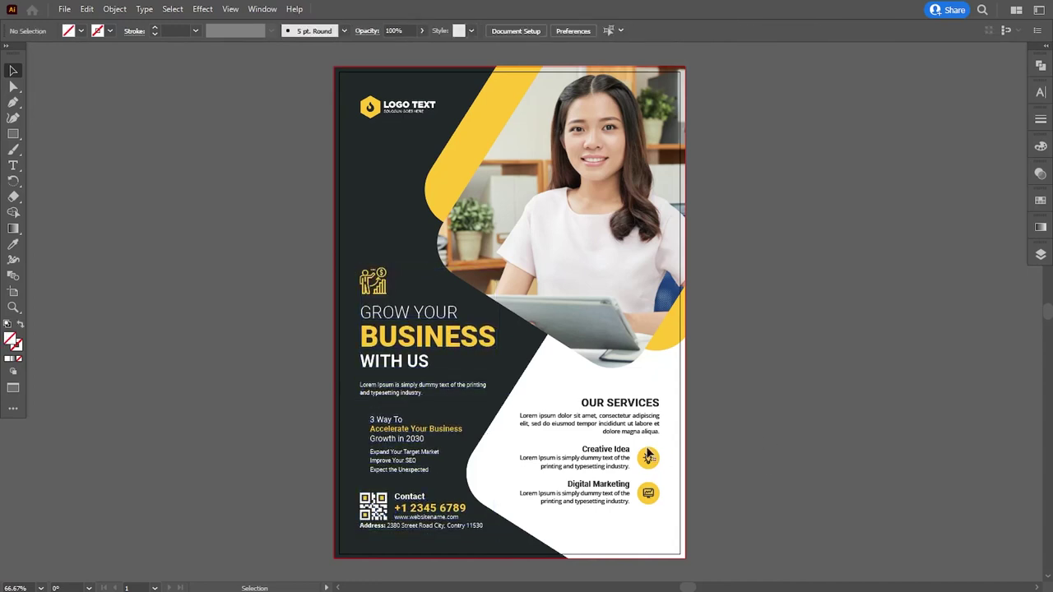
click(649, 457)
key(Down)
key(Down)
key(Down)
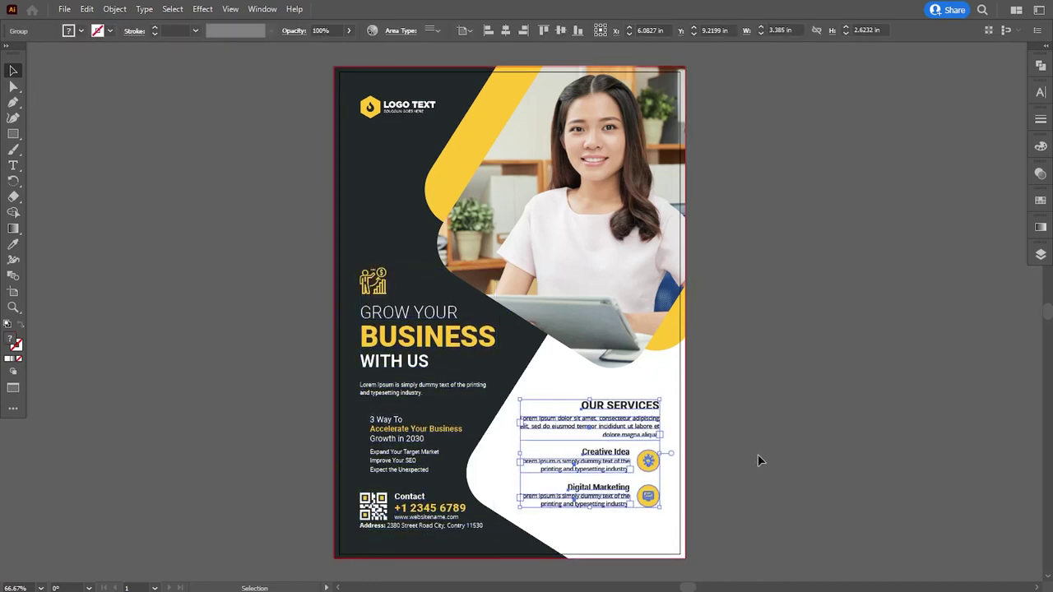
click(758, 455)
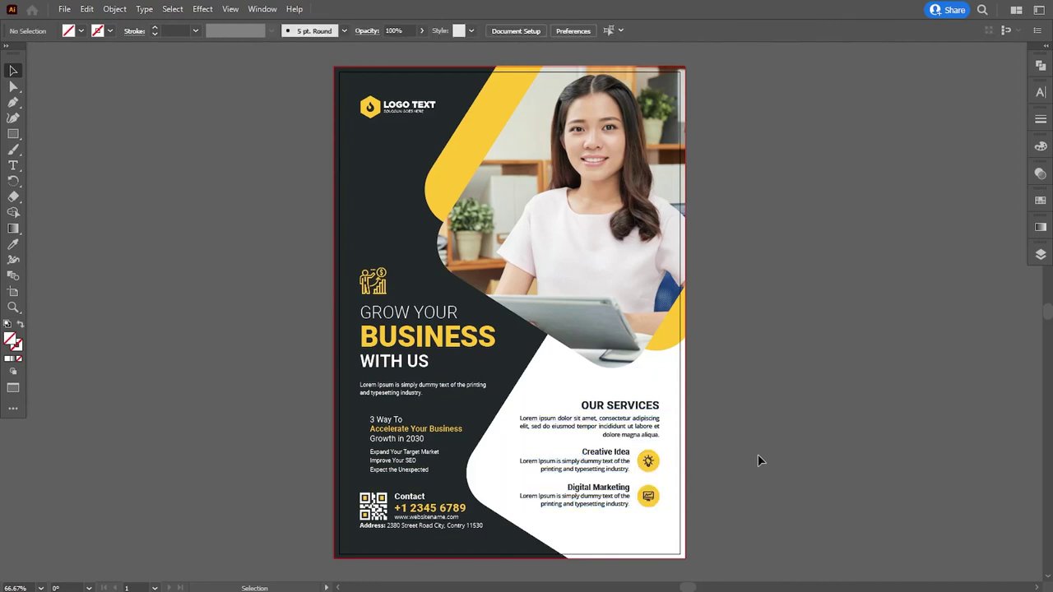